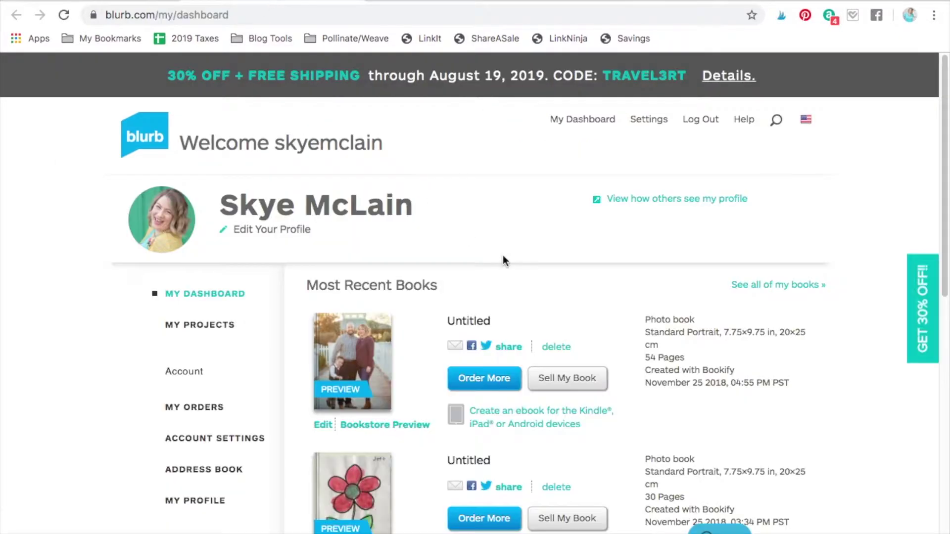
Go from the account dashboard to the Blurb home page and open the Photo Books product page
scroll(502, 256, "down", 3)
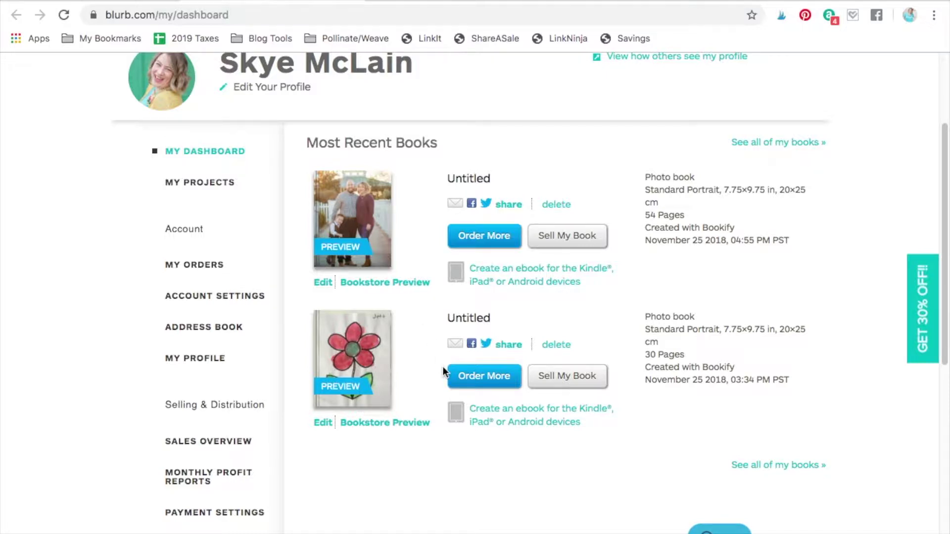
scroll(443, 366, "up", 3)
left_click(145, 136)
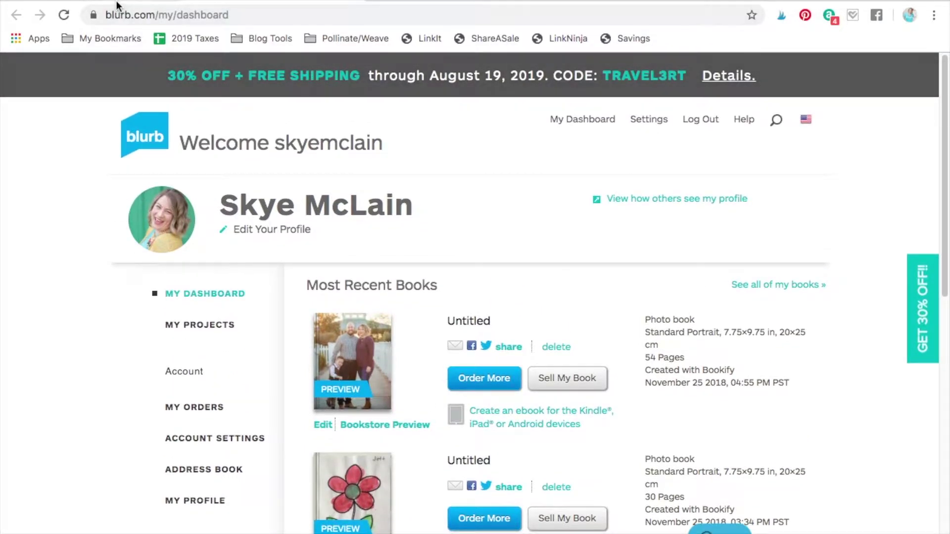
scroll(308, 226, "down", 2)
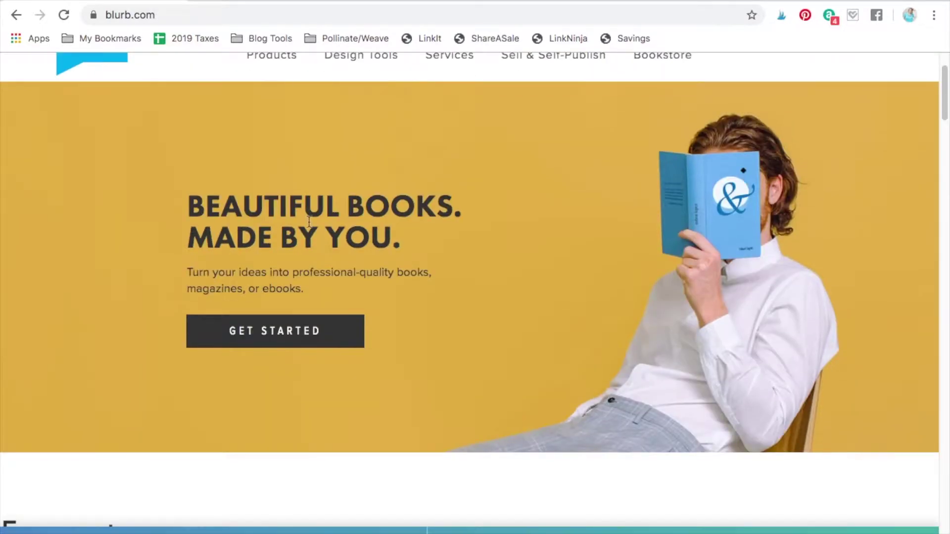
mouse_move(272, 88)
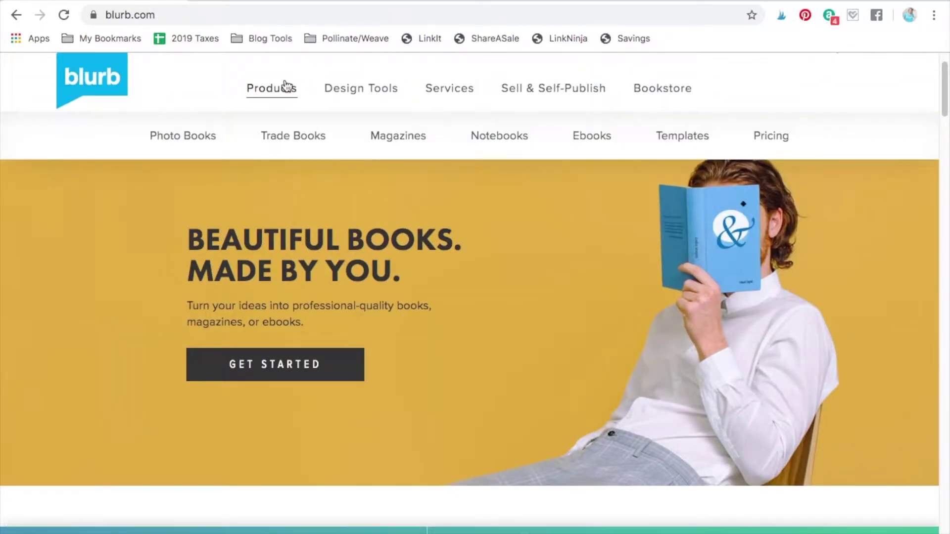
left_click(191, 135)
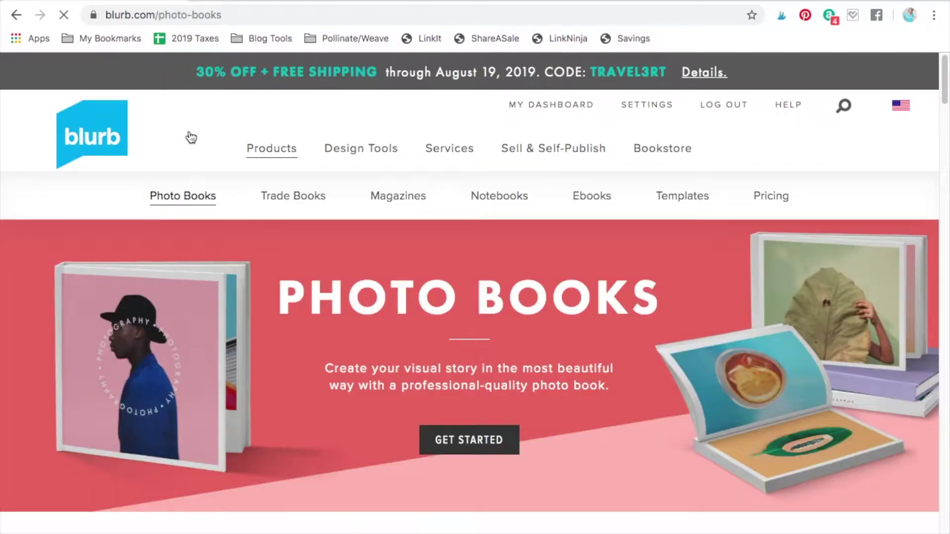
Get started with a photo book and set its size to 8×10 in, 20×25 cm
scroll(308, 334, "down", 5)
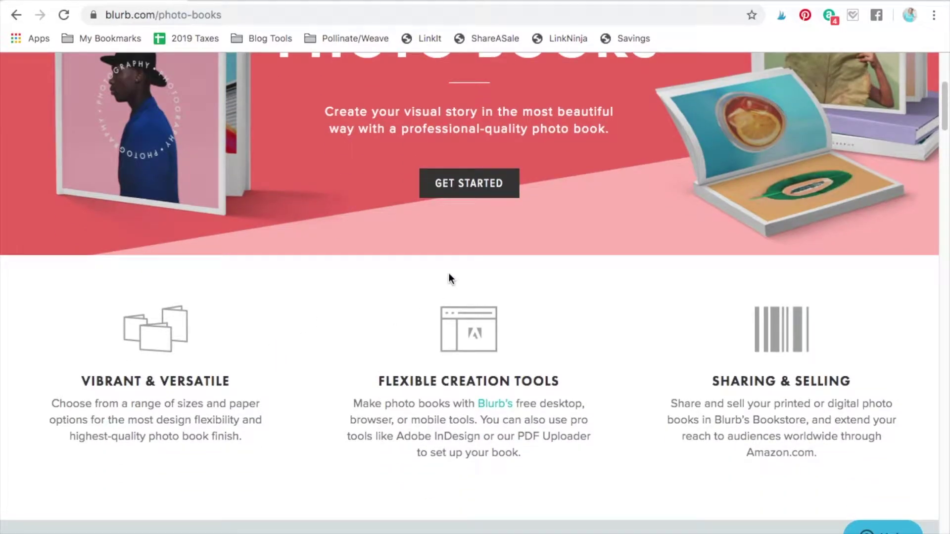
left_click(484, 183)
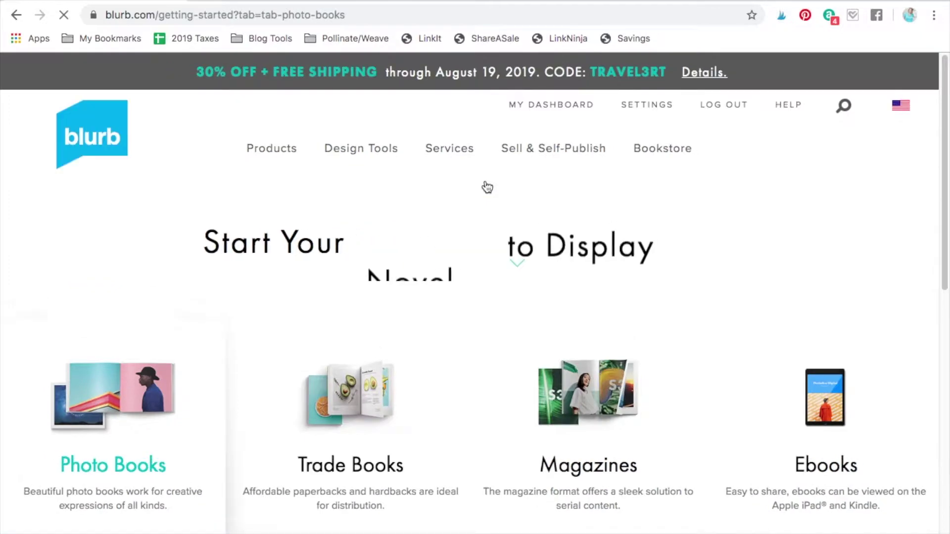
scroll(475, 324, "down", 4)
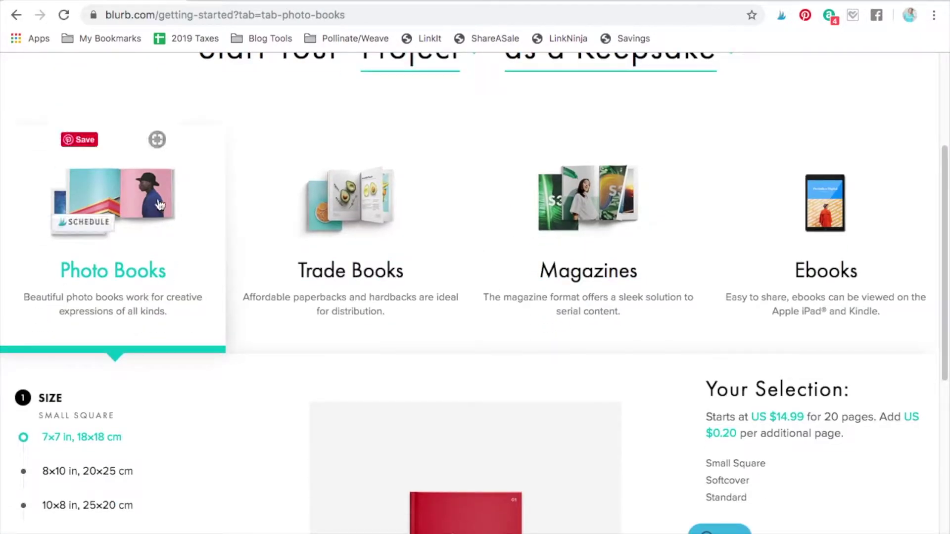
scroll(159, 205, "down", 4)
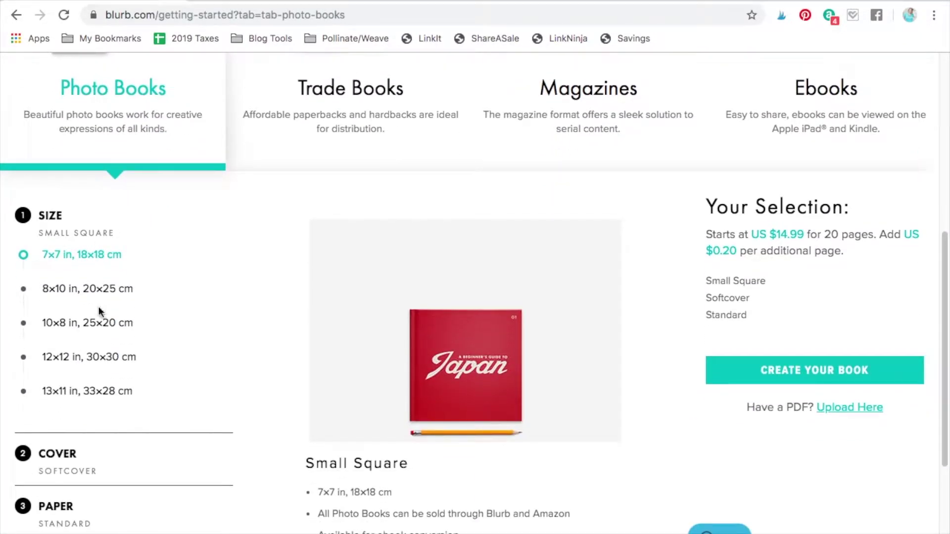
left_click(103, 292)
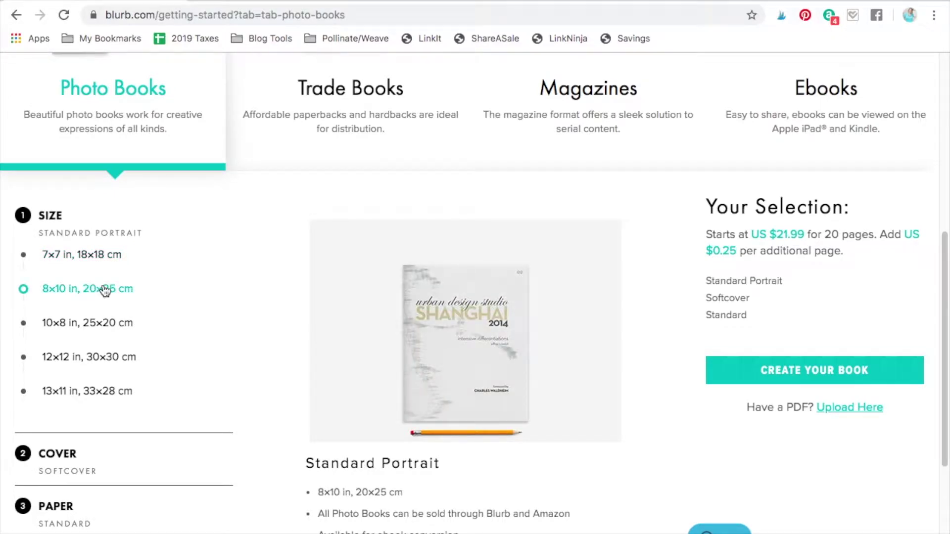
Set the photo book's cover to ImageWrap hardcover and review the selection summary
scroll(272, 325, "down", 2)
left_click(117, 345)
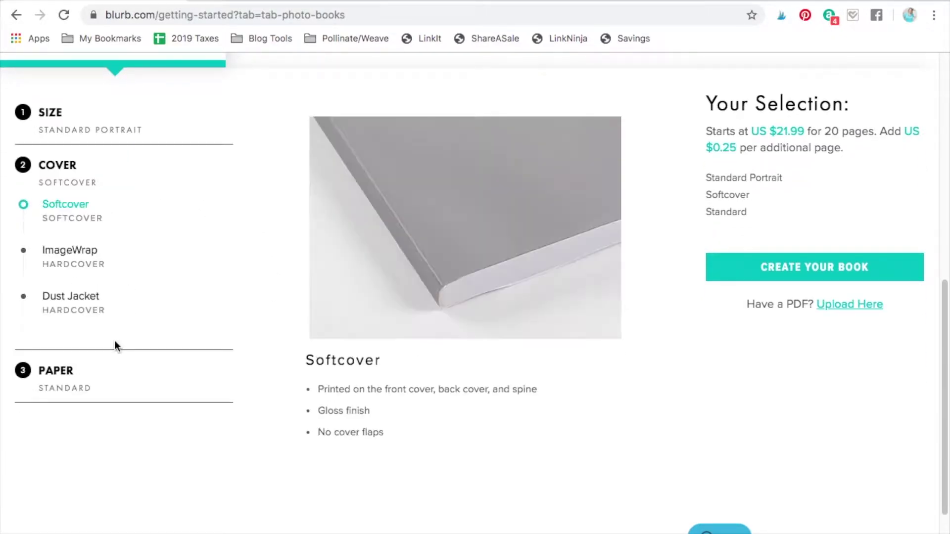
left_click(87, 260)
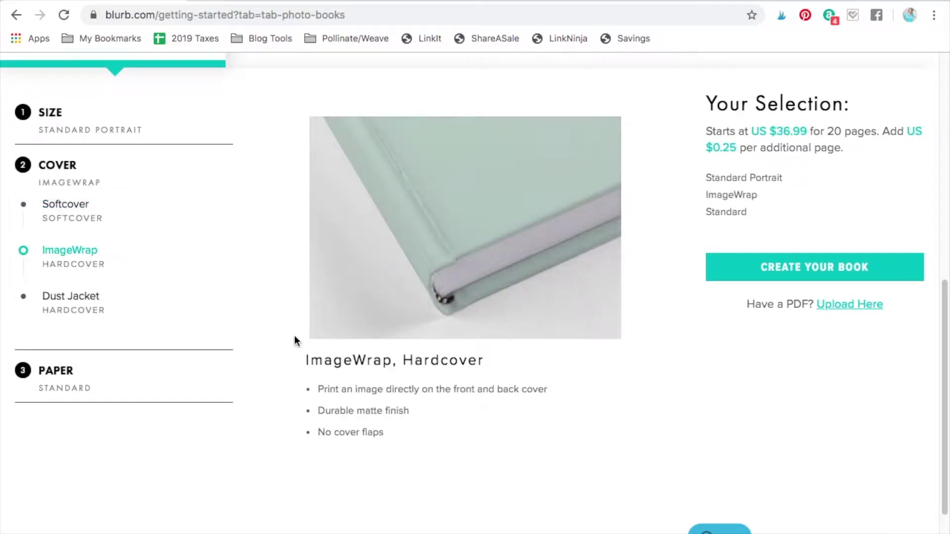
scroll(295, 340, "up", 2)
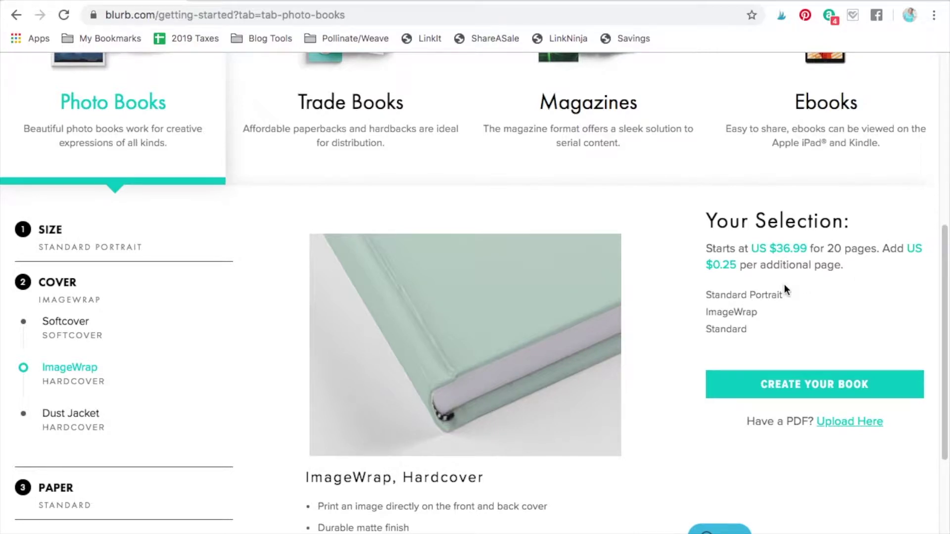
scroll(789, 286, "down", 1)
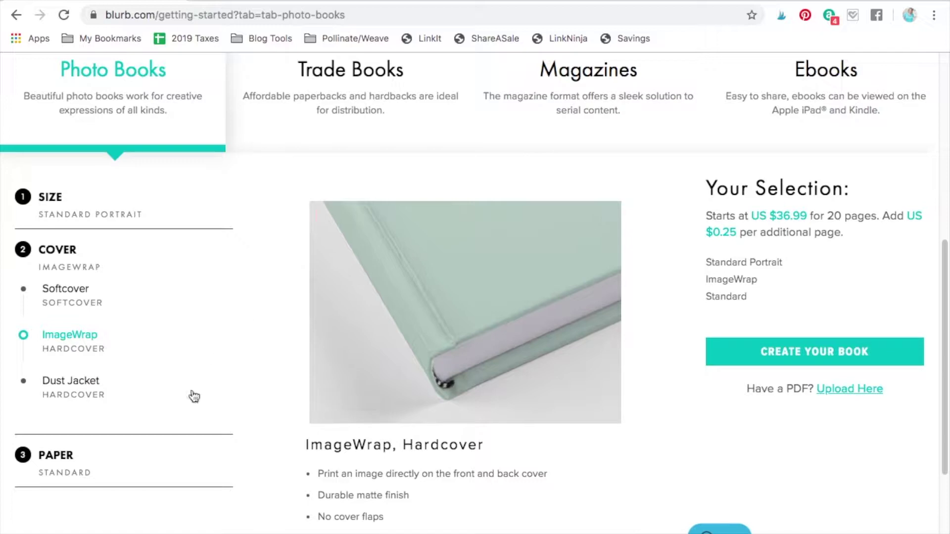
scroll(194, 398, "down", 2)
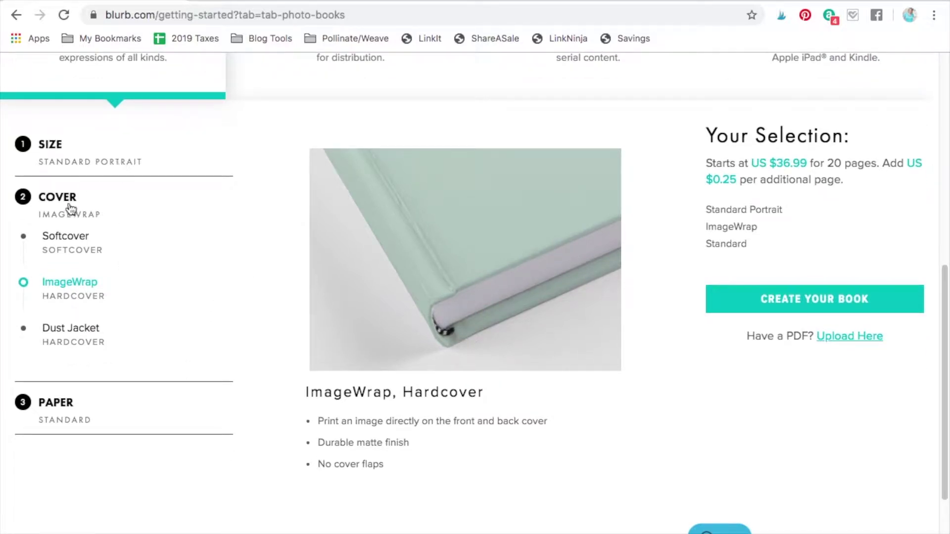
Show the paper options, keep Standard 80#, and start creating the book by downloading the BookWright installer
left_click(71, 409)
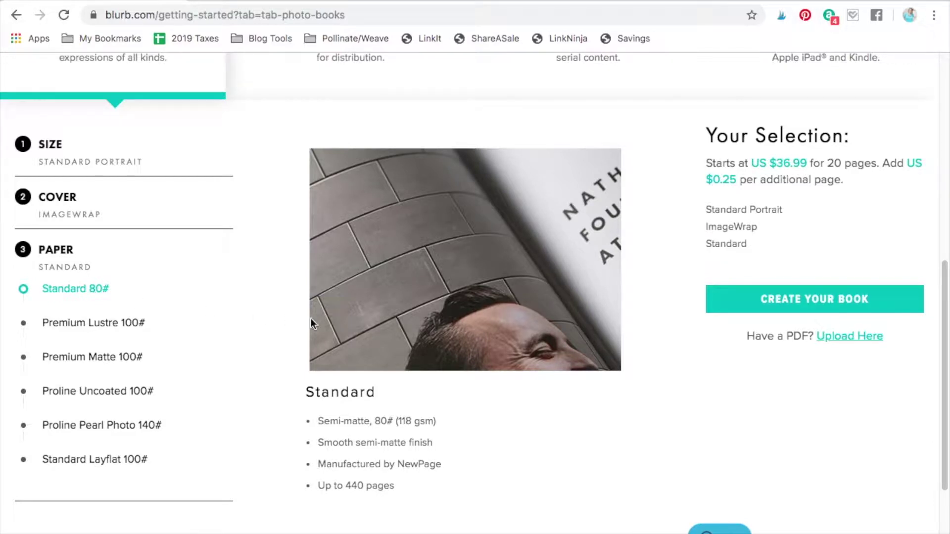
left_click(812, 309)
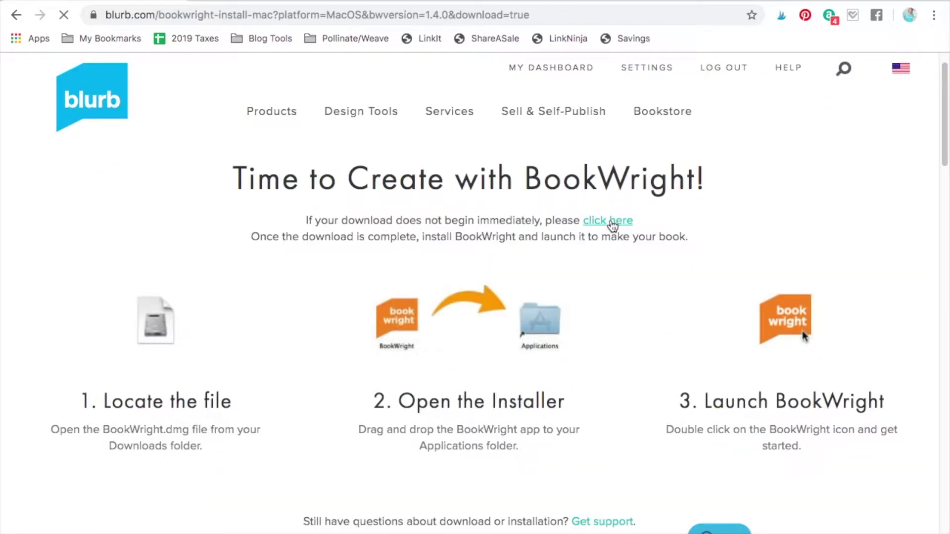
left_click(613, 222)
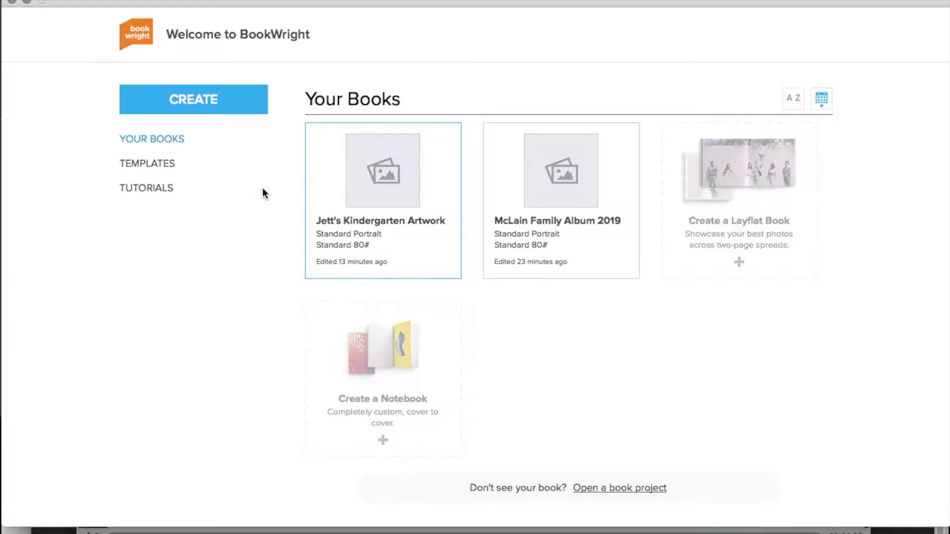
Switch to BookWright and open the 2019 family album project
left_click(580, 205)
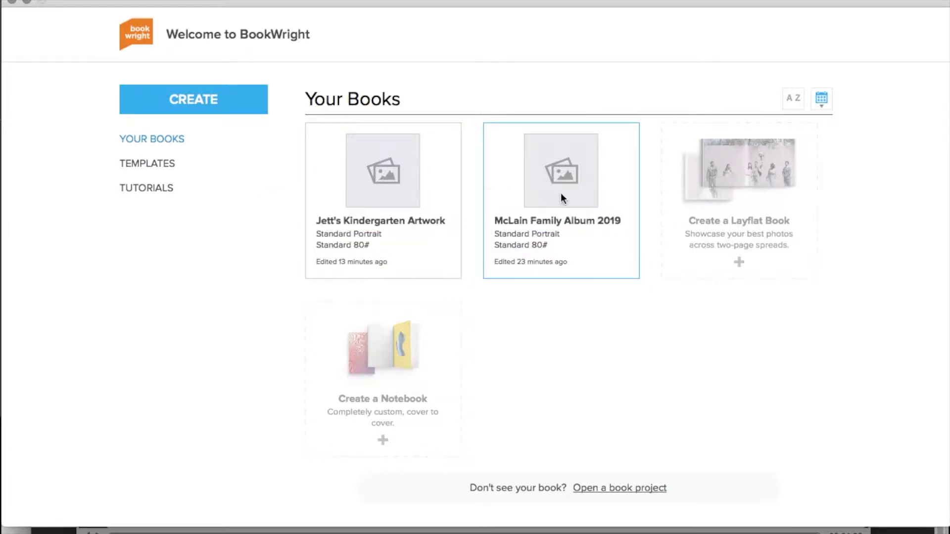
double_click(561, 195)
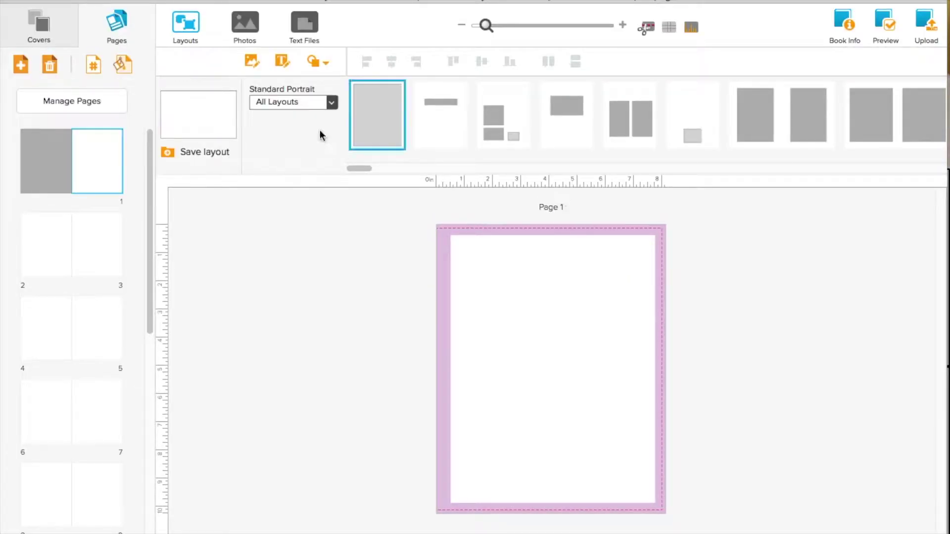
Examine the ImageWrap hardcover with its spine text container and look through the book's pages
left_click(45, 23)
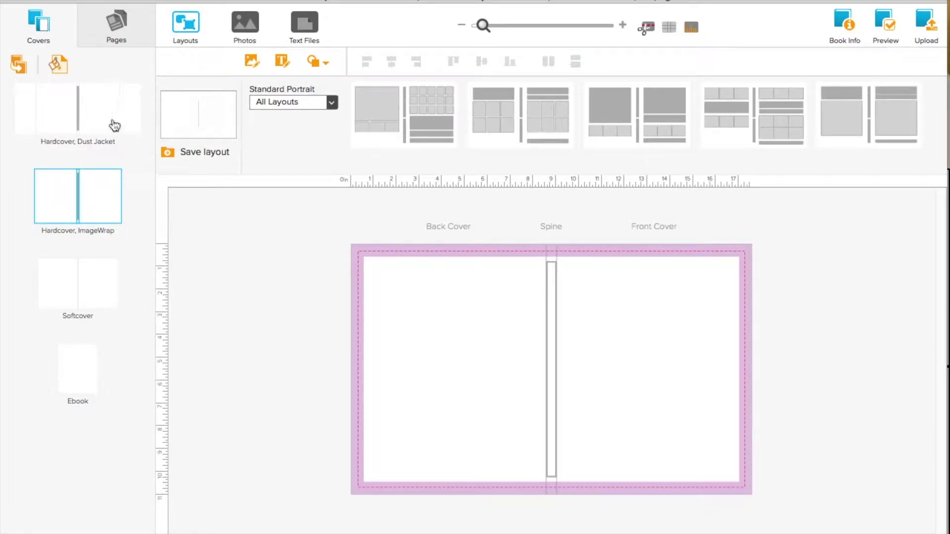
left_click(103, 44)
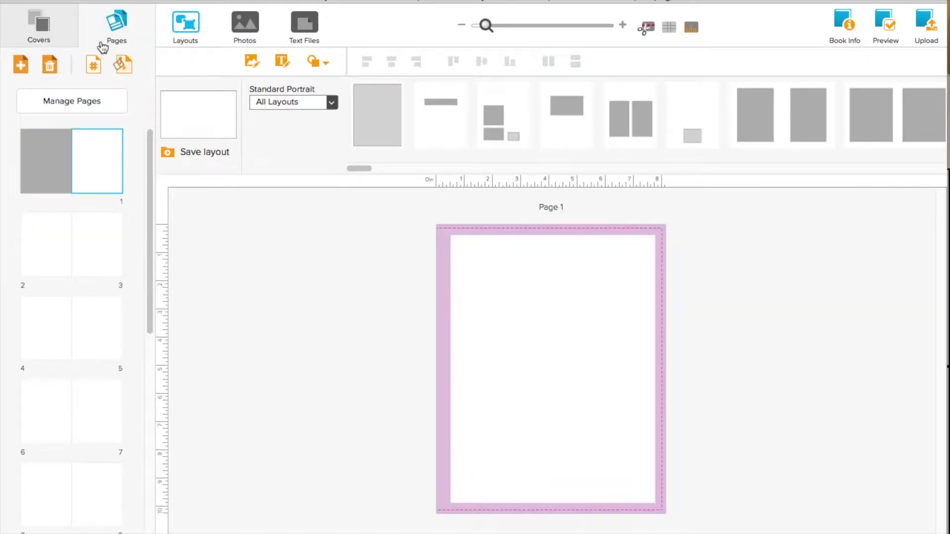
left_click(60, 29)
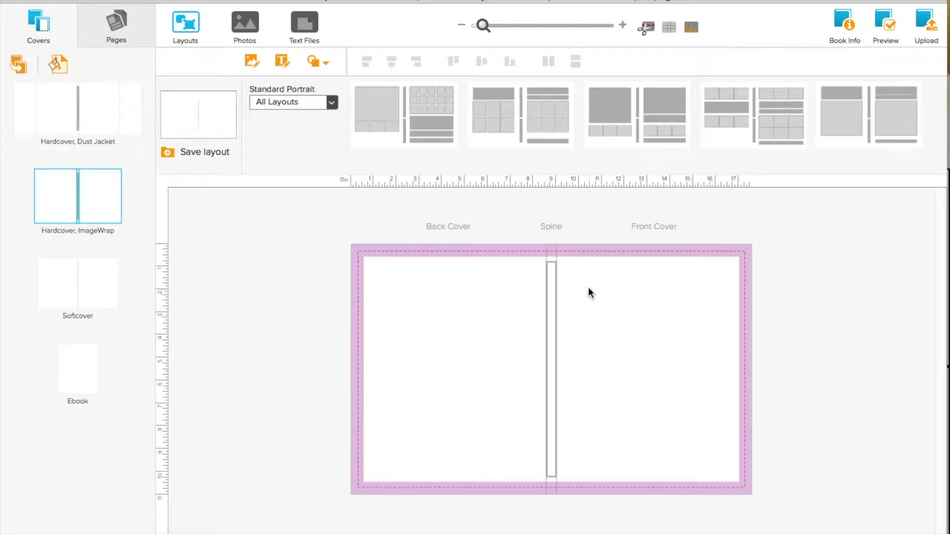
left_click(553, 389)
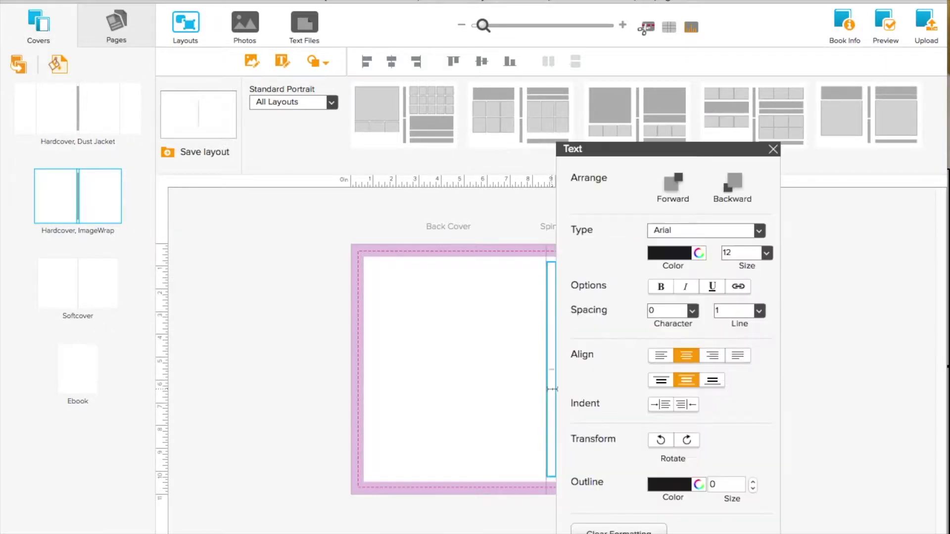
left_click(517, 381)
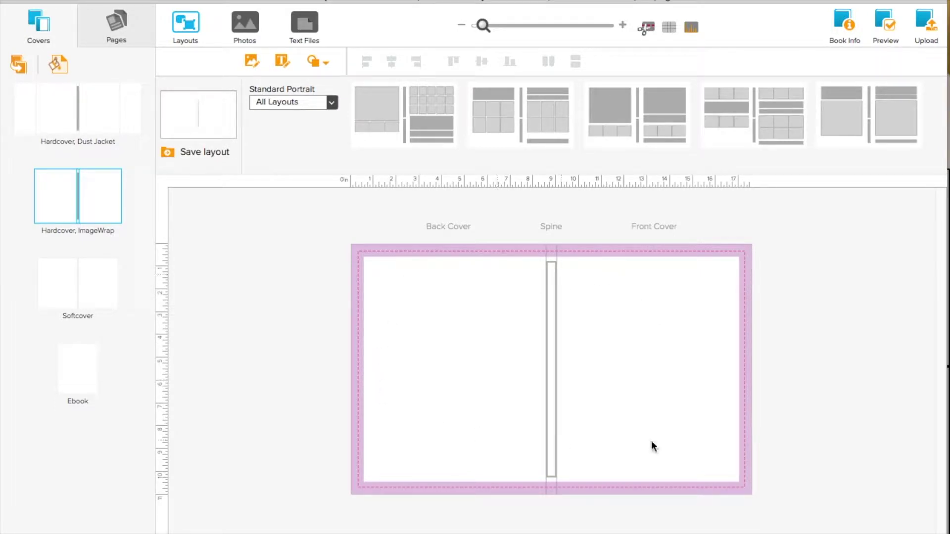
left_click(125, 43)
scroll(91, 369, "down", 5)
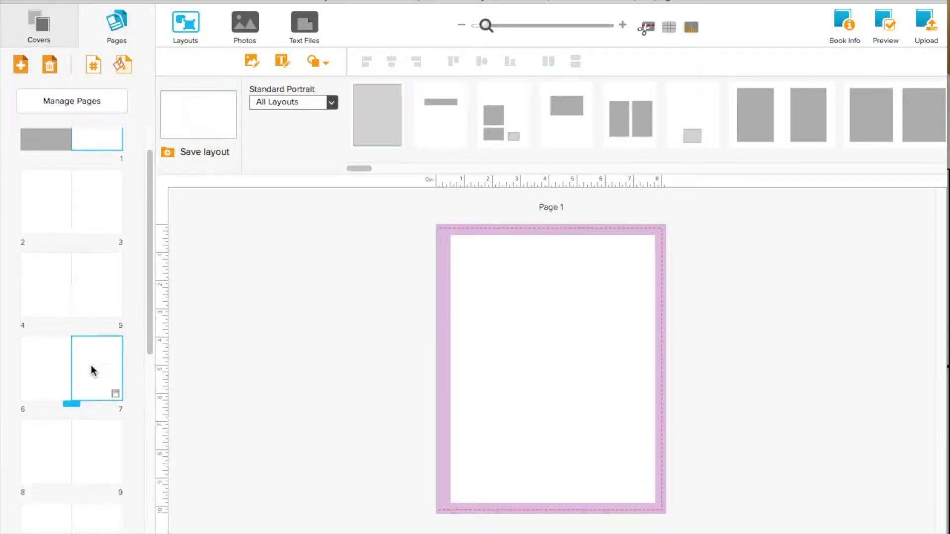
scroll(91, 365, "down", 3)
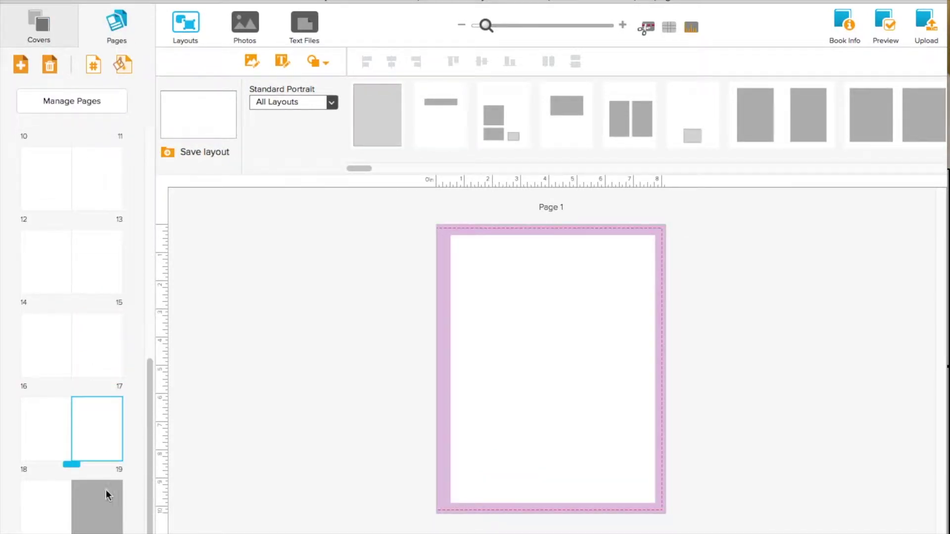
scroll(61, 292, "up", 10)
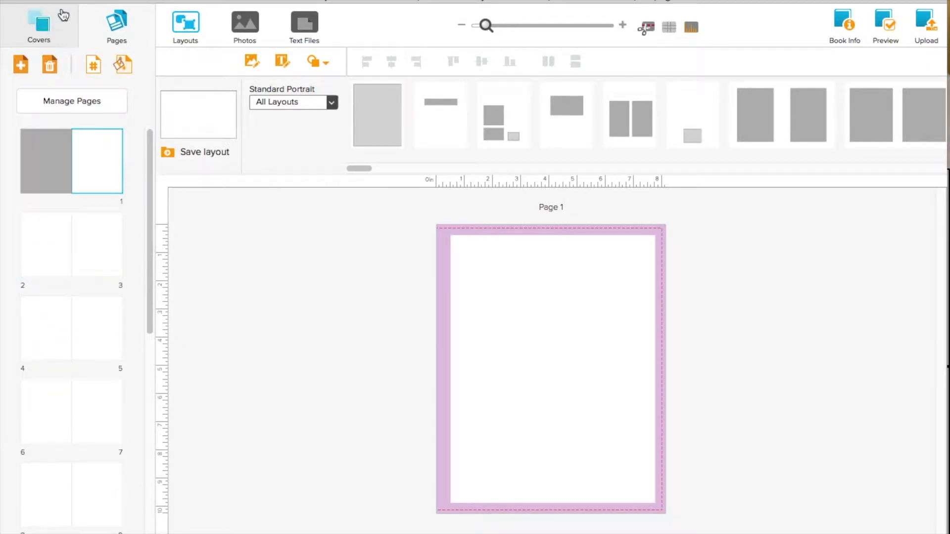
Apply the layout with a full-width image above a text box to page 1, and delete both of its containers
left_click(113, 184)
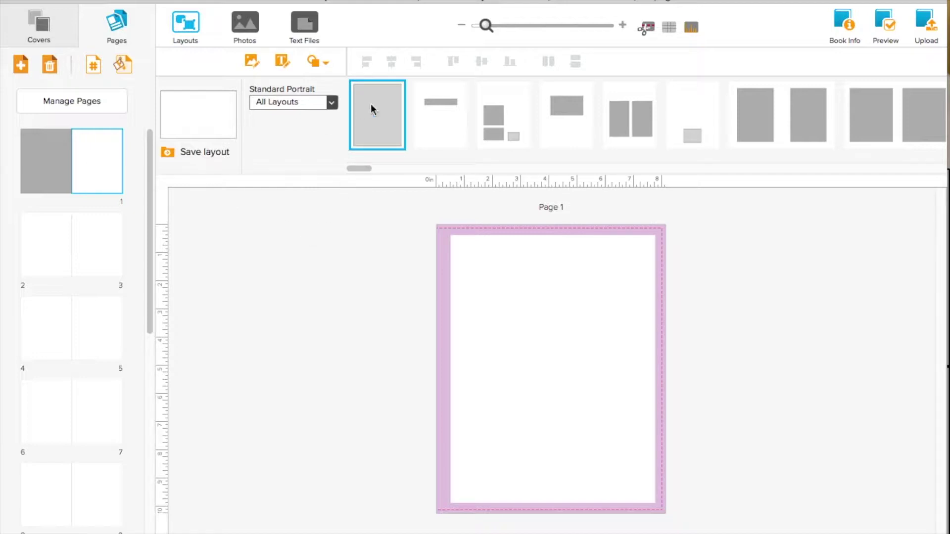
scroll(371, 108, "down", 5)
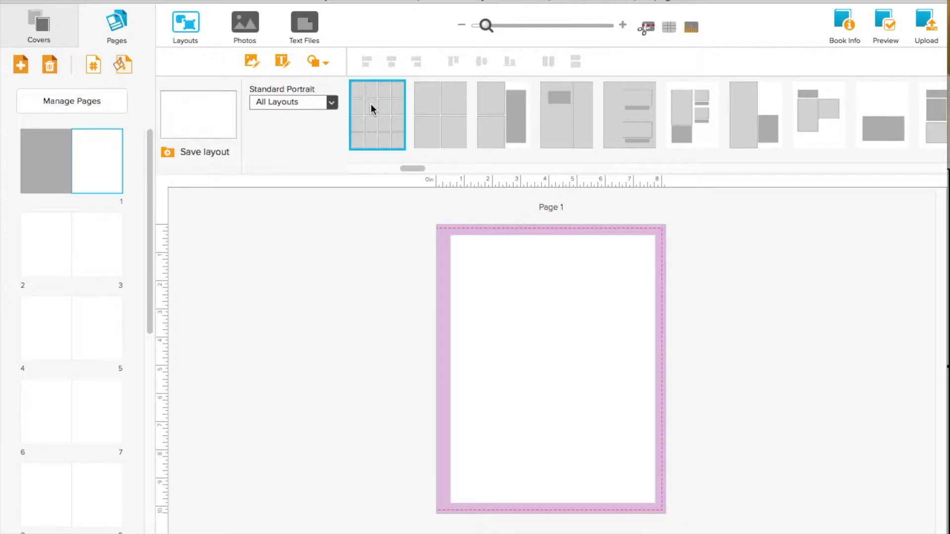
scroll(372, 107, "down", 8)
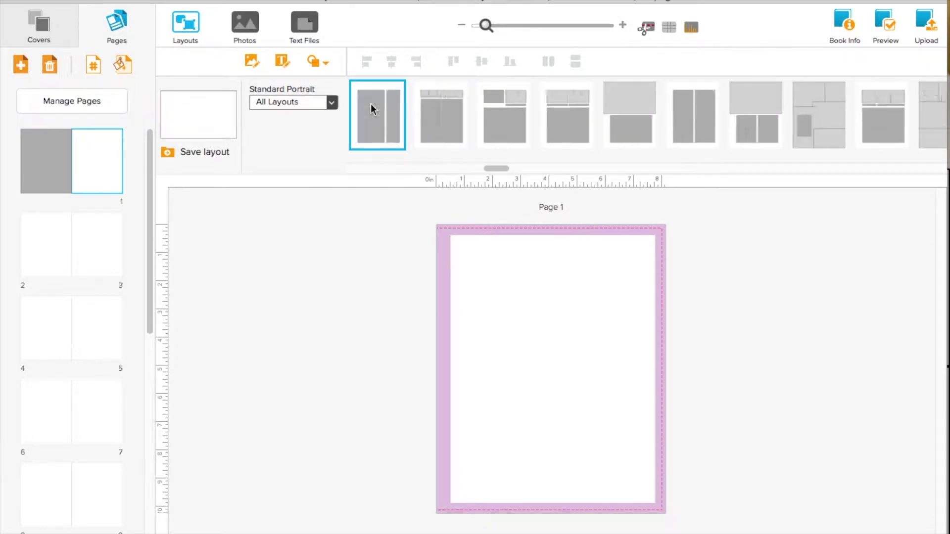
scroll(370, 103, "down", 1)
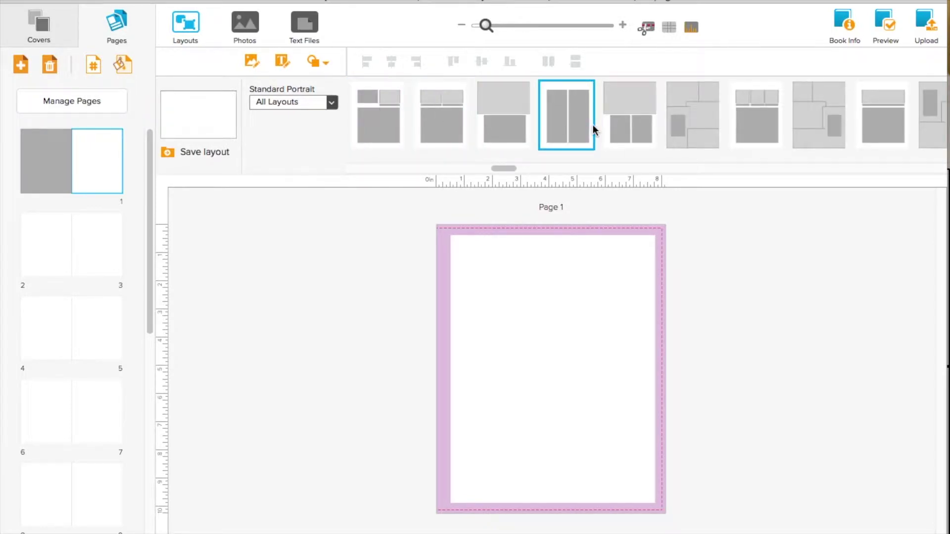
left_click(506, 89)
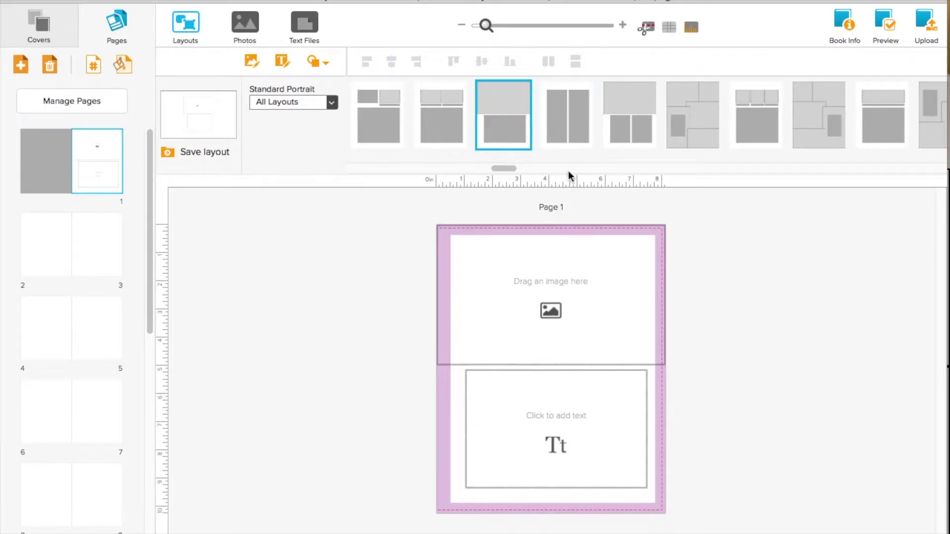
left_click(645, 345)
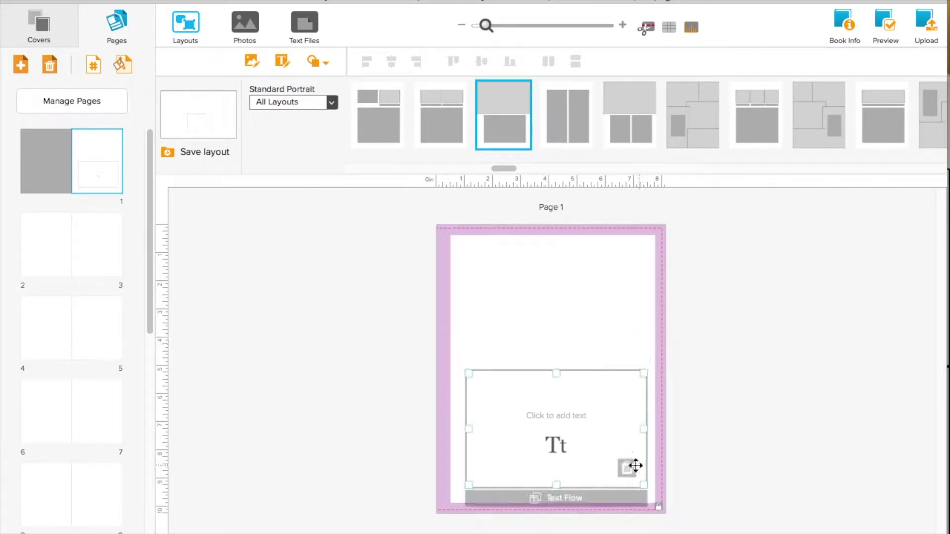
left_click(628, 469)
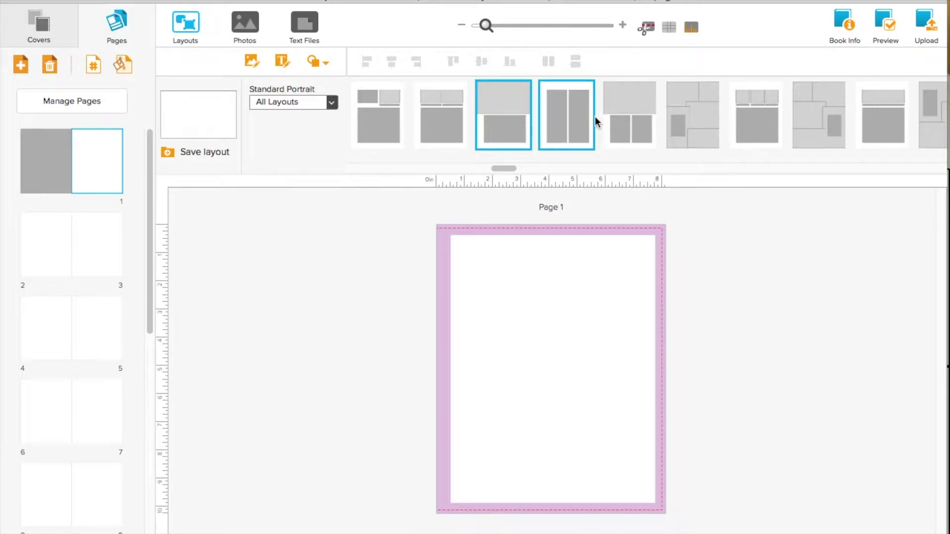
Show only the 1 Photo layouts and try the margin-framed, small centered and full-bleed image layouts on page 1
left_click(317, 101)
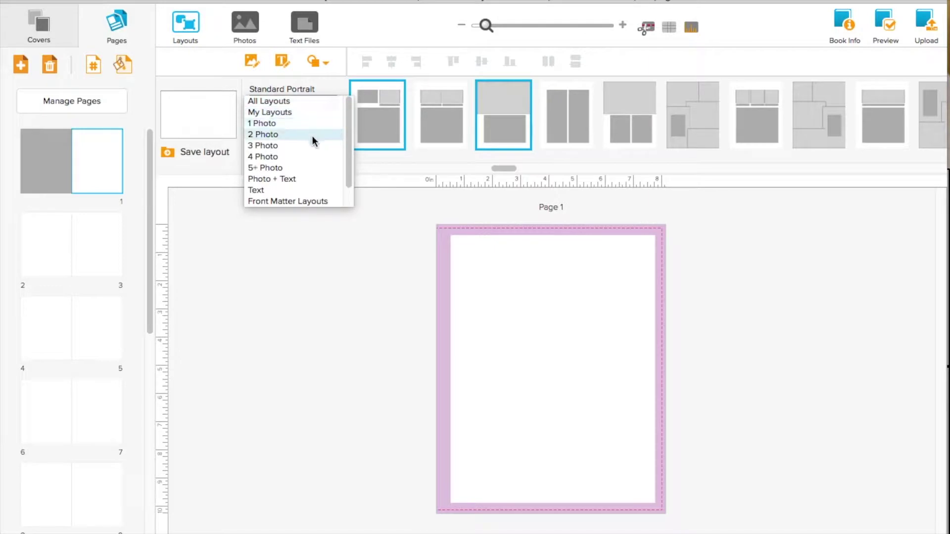
scroll(313, 158, "down", 1)
scroll(313, 159, "up", 1)
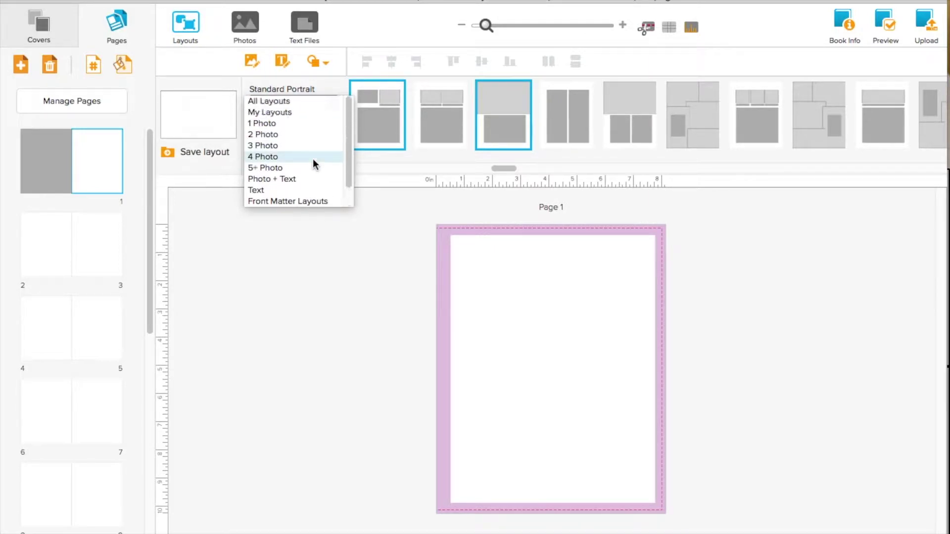
left_click(323, 123)
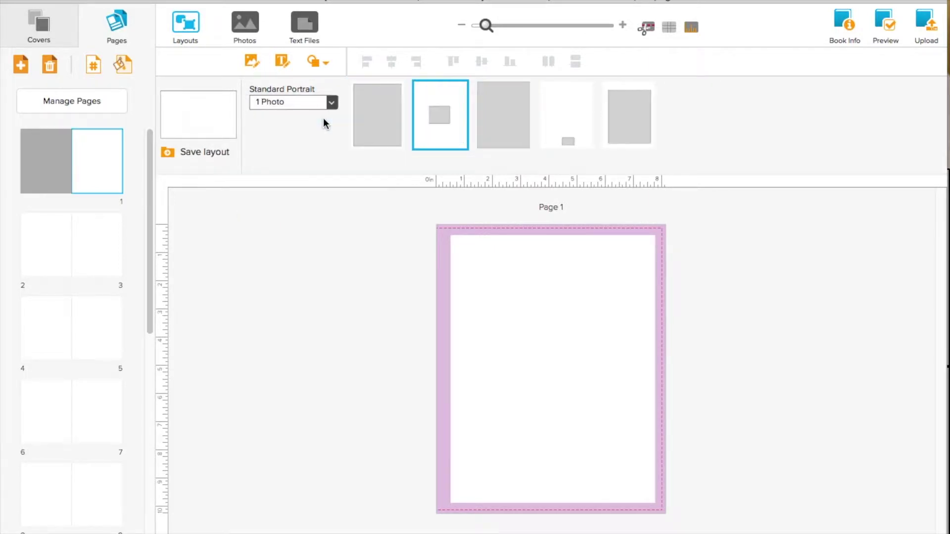
left_click(374, 114)
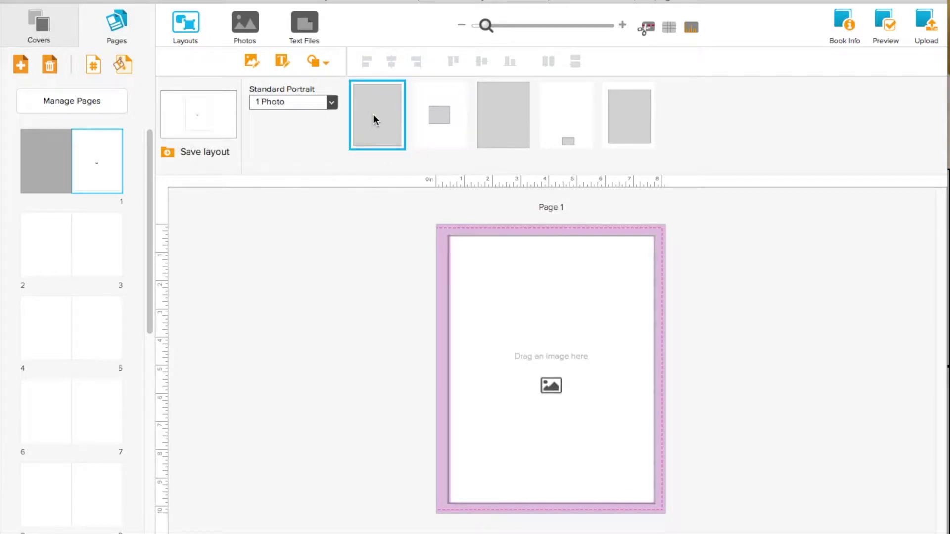
left_click(433, 117)
left_click(500, 118)
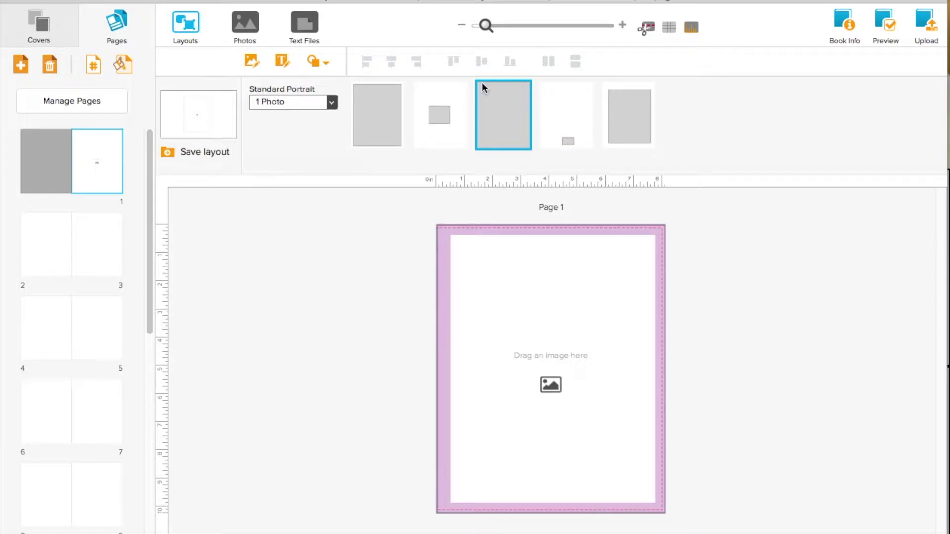
left_click(442, 230)
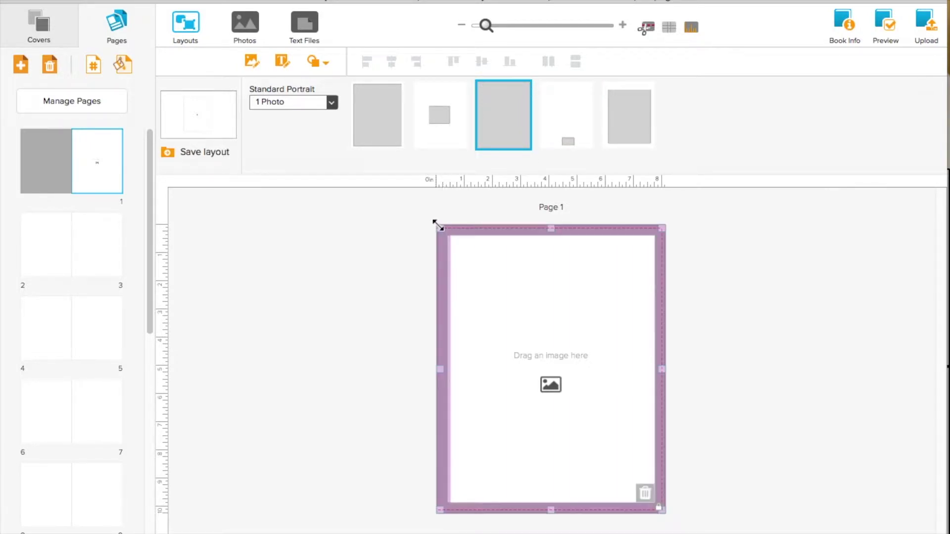
Try the large inset image layout on page 1, followed by the layout with one small image near the page's bottom edge
left_click(613, 131)
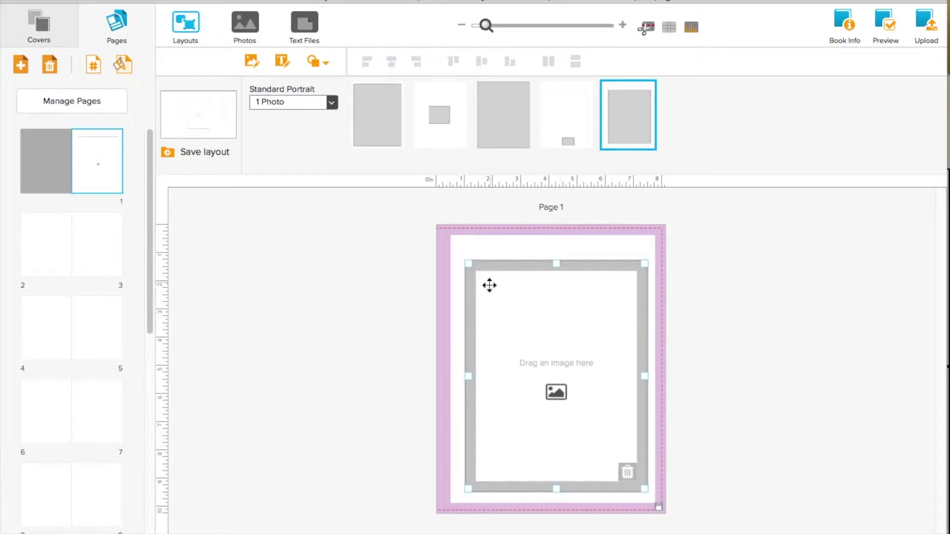
left_click(564, 130)
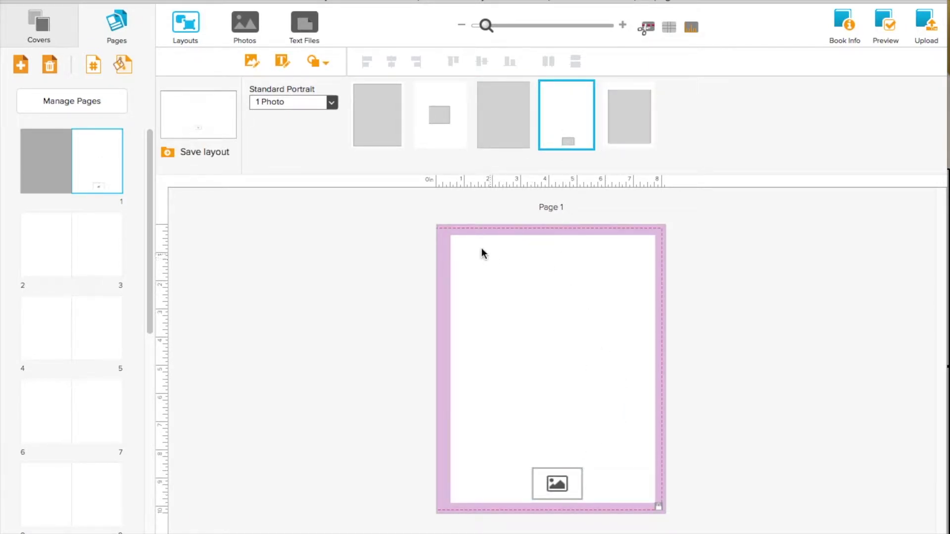
left_click(544, 472)
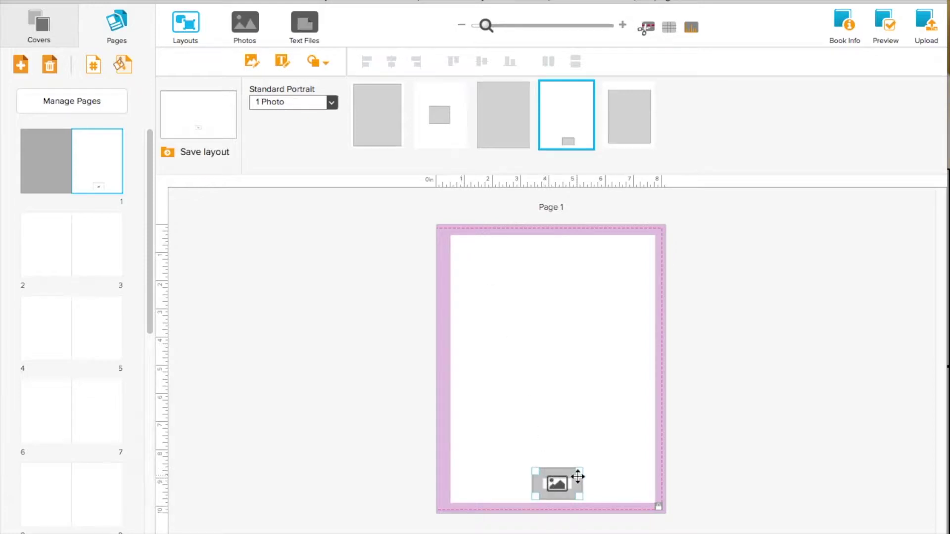
left_click(597, 468)
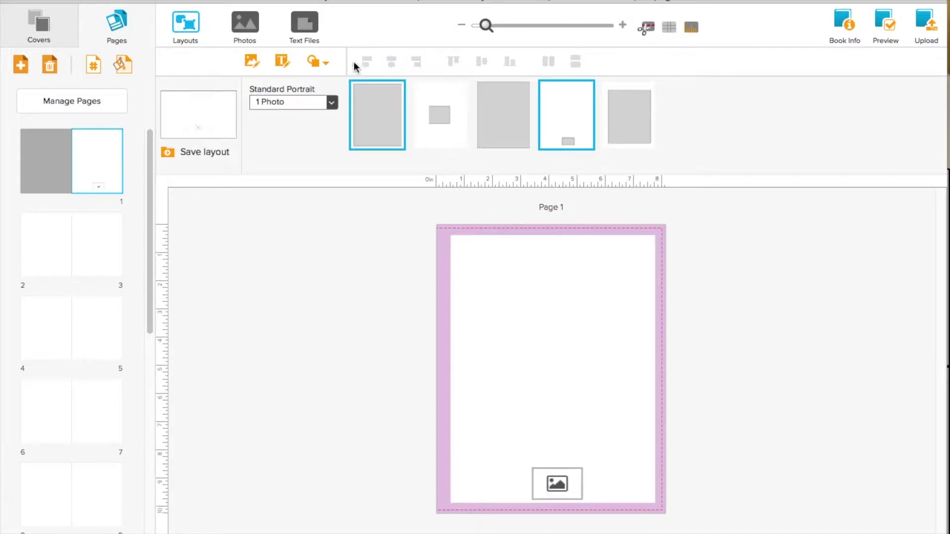
Show only the 5+ Photo layouts and apply the full-page grid of six images to page 1
left_click(310, 100)
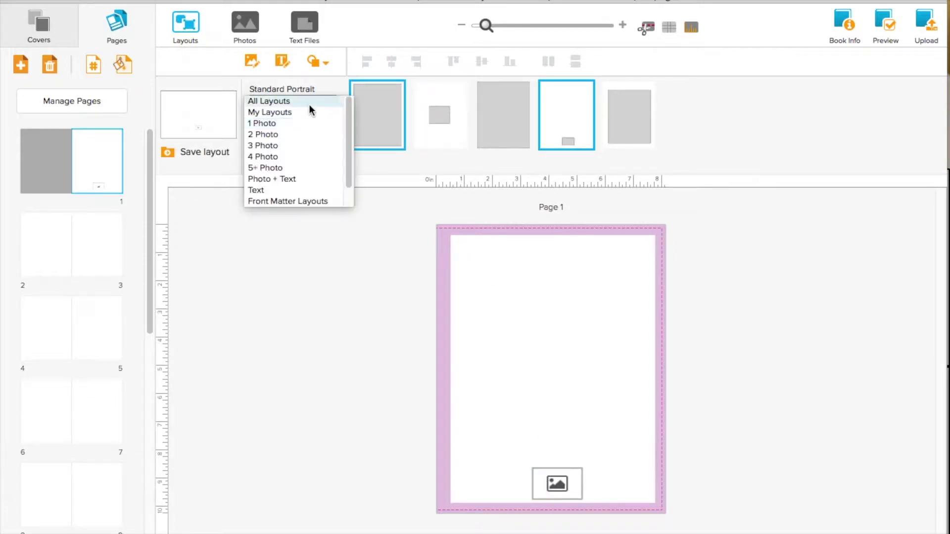
left_click(305, 167)
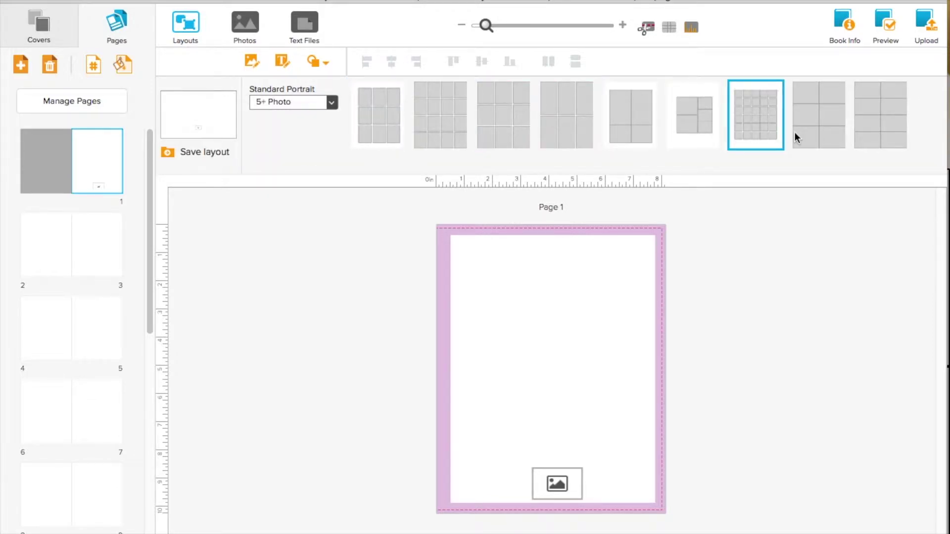
left_click(812, 134)
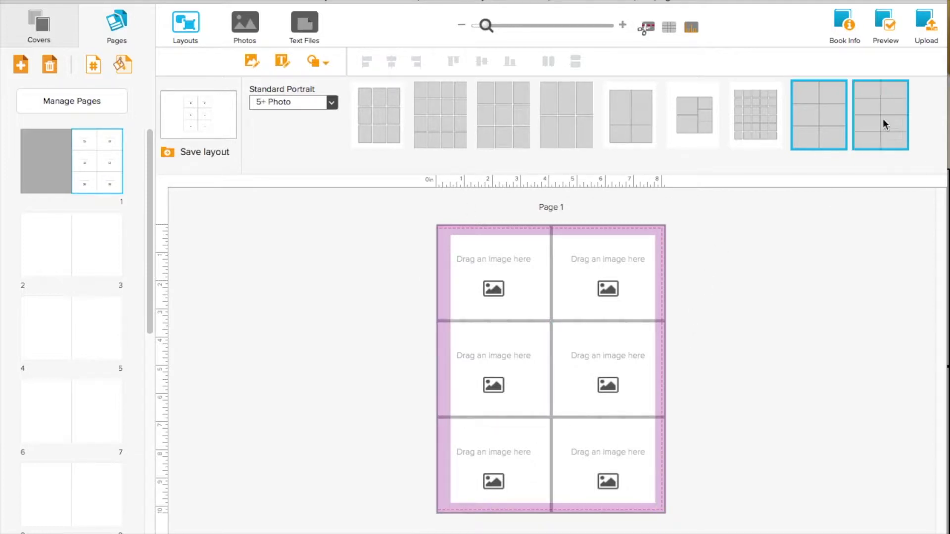
Look through the 4 Photo, 3 Photo and 1 Photo layout categories
left_click(297, 100)
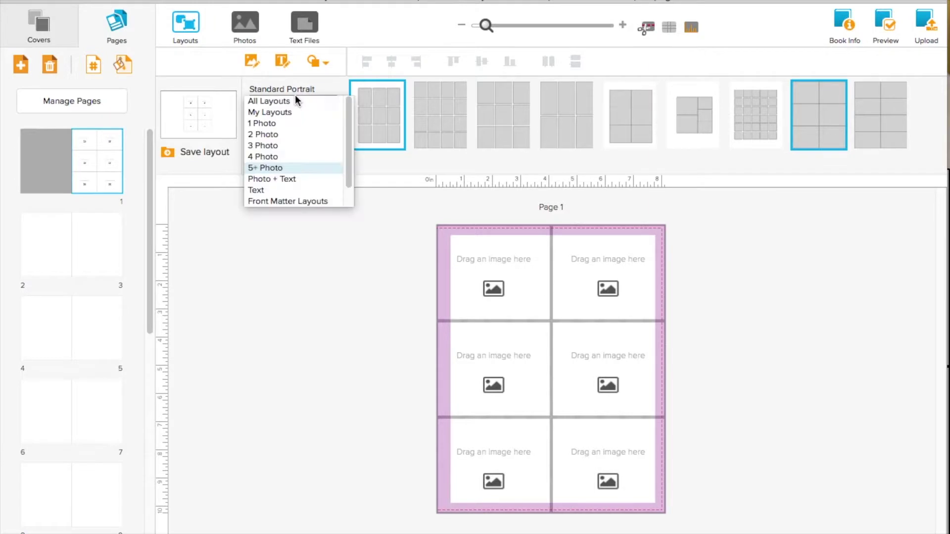
left_click(299, 155)
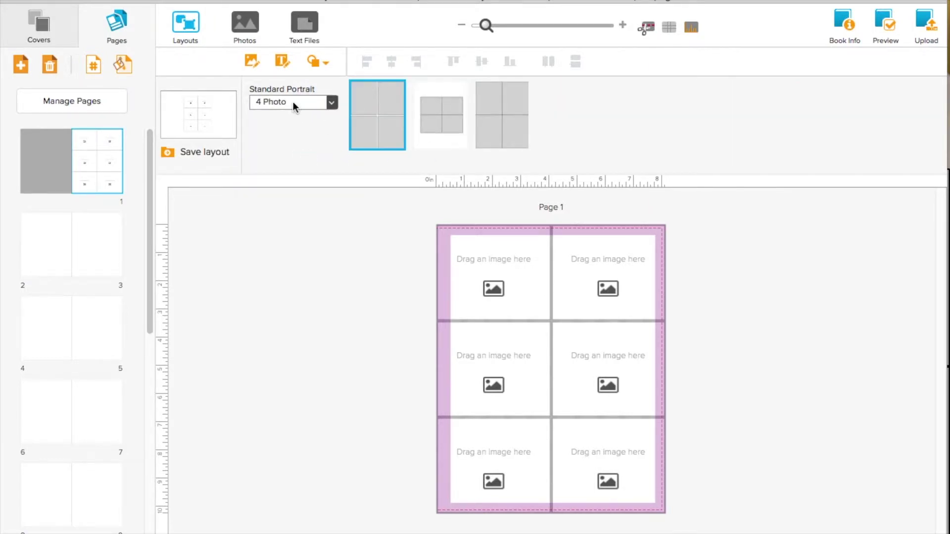
left_click(293, 101)
left_click(304, 144)
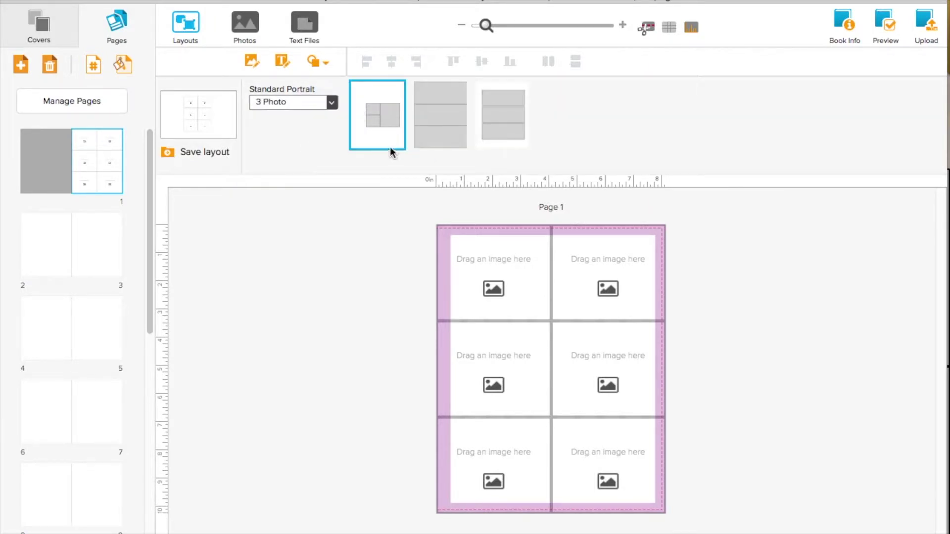
left_click(295, 99)
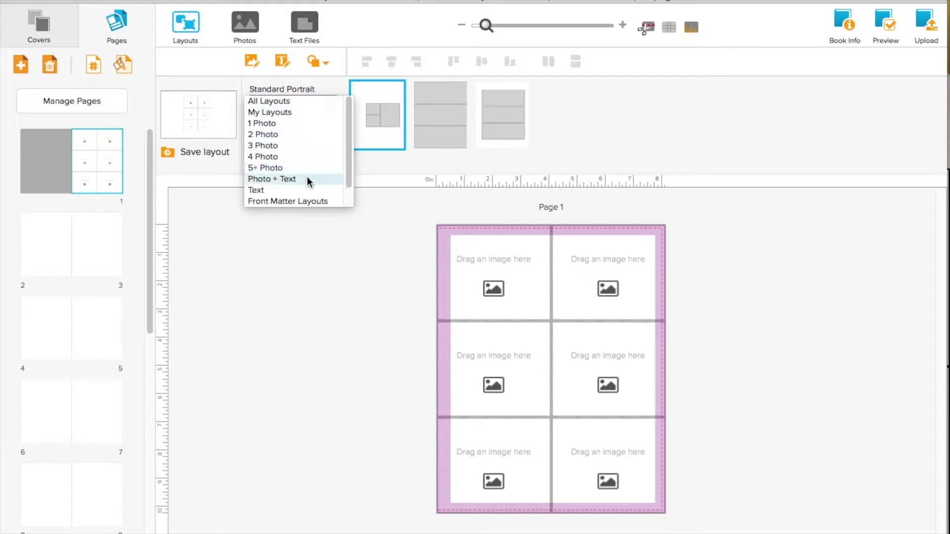
left_click(307, 123)
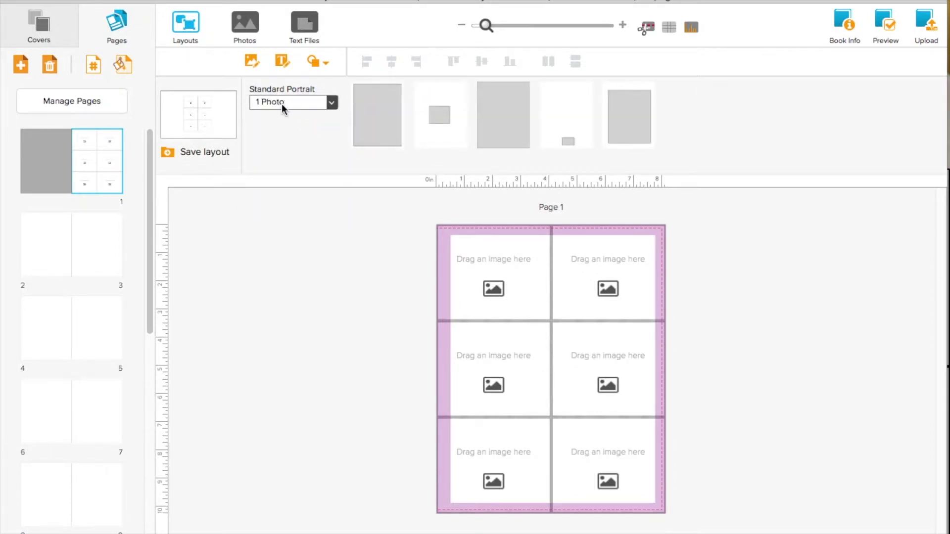
Show all layouts again and apply the one with a tall half-page image beside a small text box to page 1
left_click(281, 103)
left_click(301, 102)
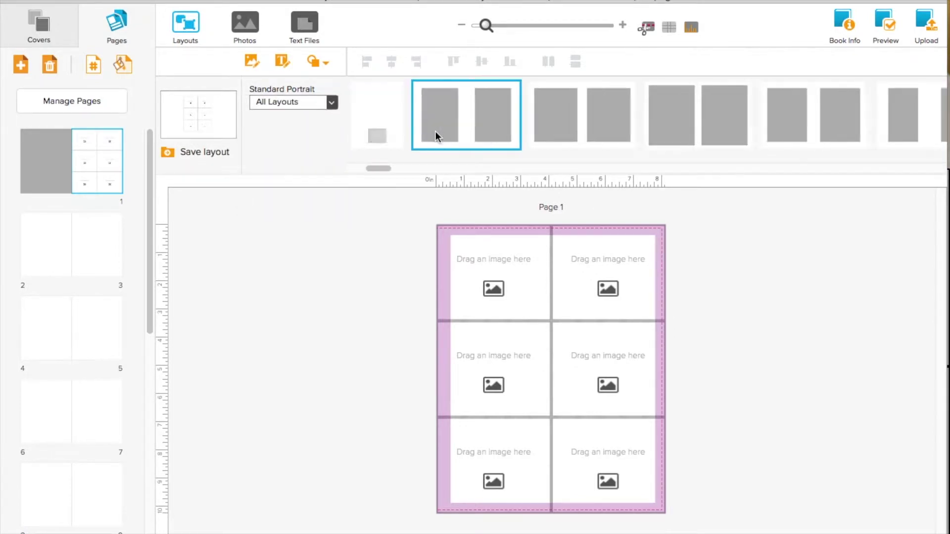
scroll(553, 130, "down", 3)
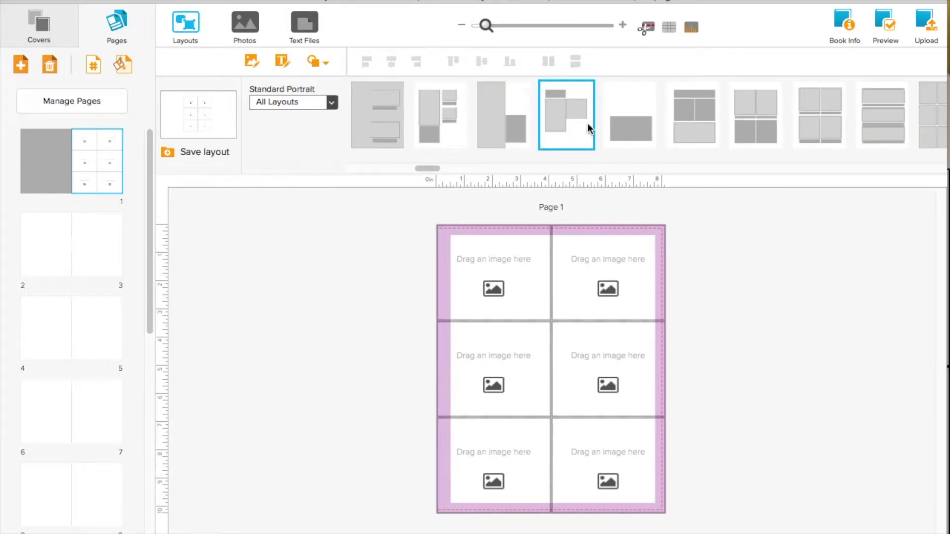
left_click(511, 117)
mouse_move(584, 386)
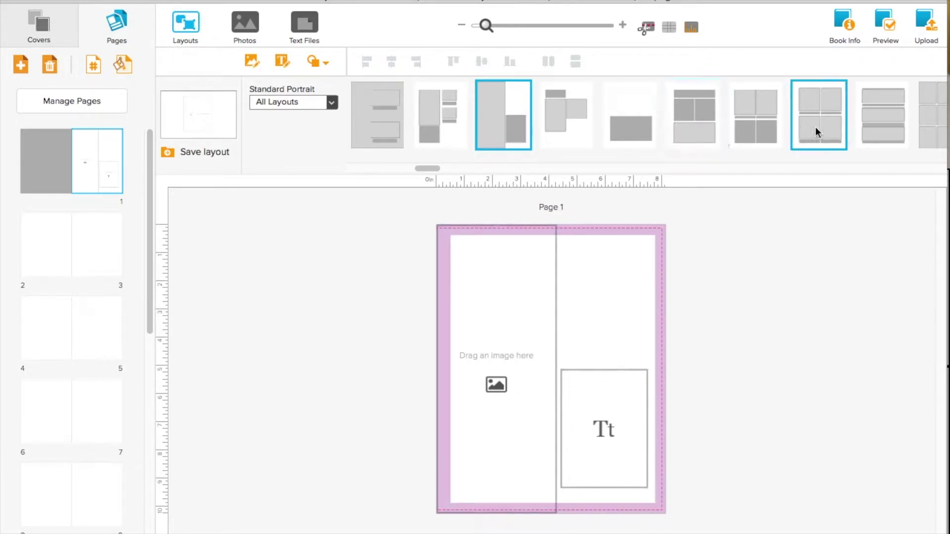
Try the layout with a full-page background image and two captioned inset images on page 1, and inspect its text and image containers
scroll(815, 127, "up", 2)
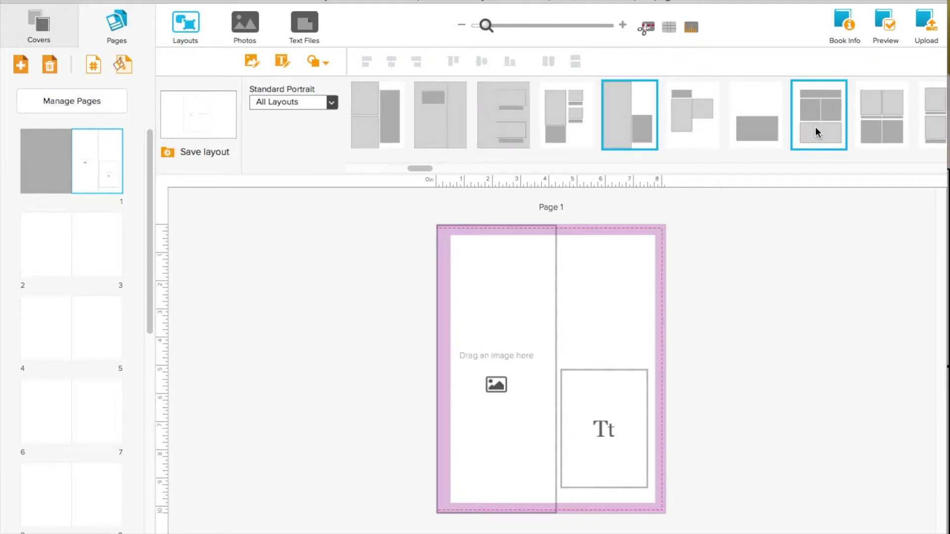
left_click(515, 115)
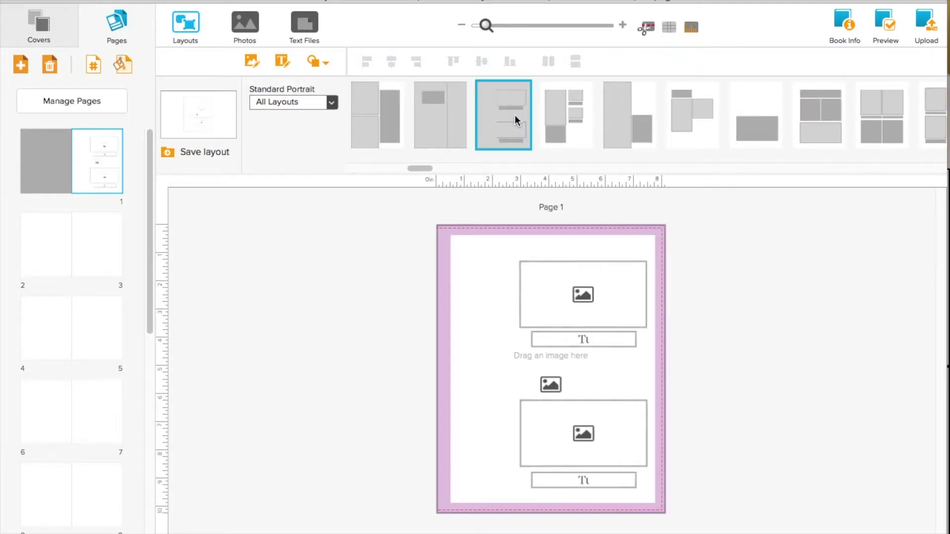
left_click(599, 339)
left_click(609, 426)
left_click(557, 191)
scroll(506, 160, "up", 4)
scroll(431, 149, "up", 4)
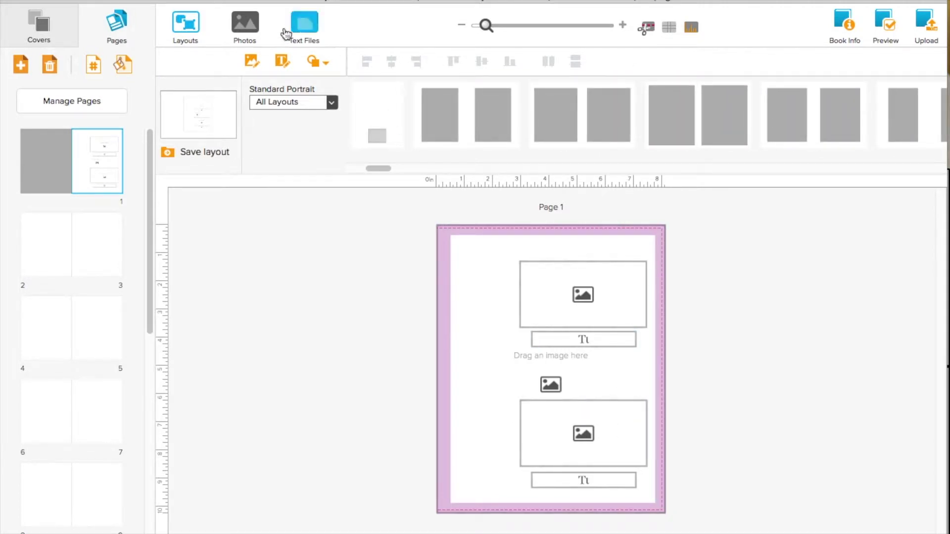
Import the seven photos from IMG_0845.JPEG through IMG_0854.jpeg in the 2019 folder into the project
left_click(256, 23)
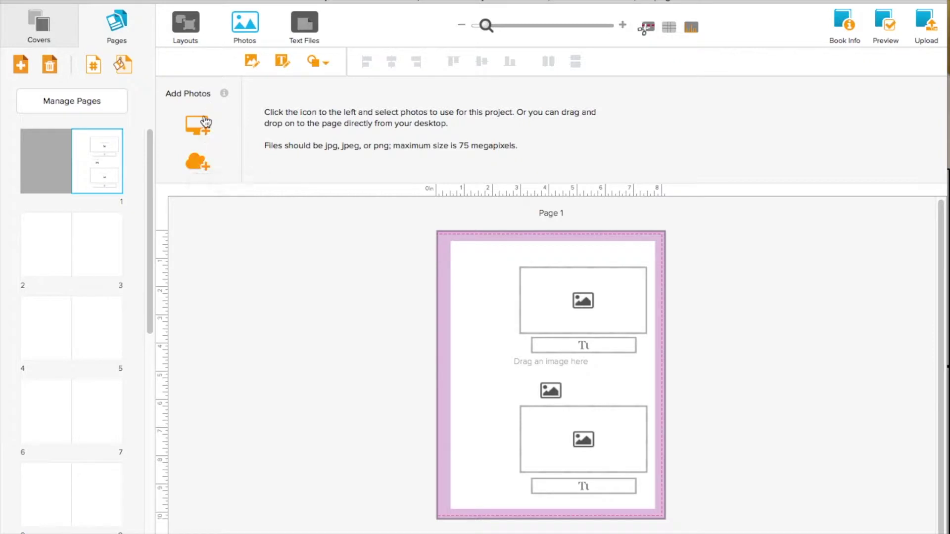
left_click(196, 130)
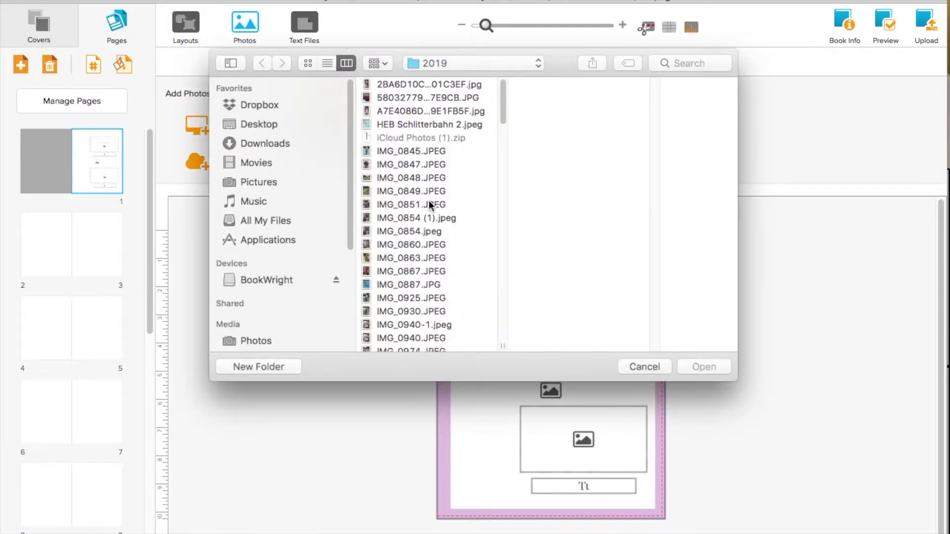
scroll(446, 165, "down", 4)
scroll(433, 129, "up", 2)
scroll(433, 126, "up", 1)
left_click(433, 121)
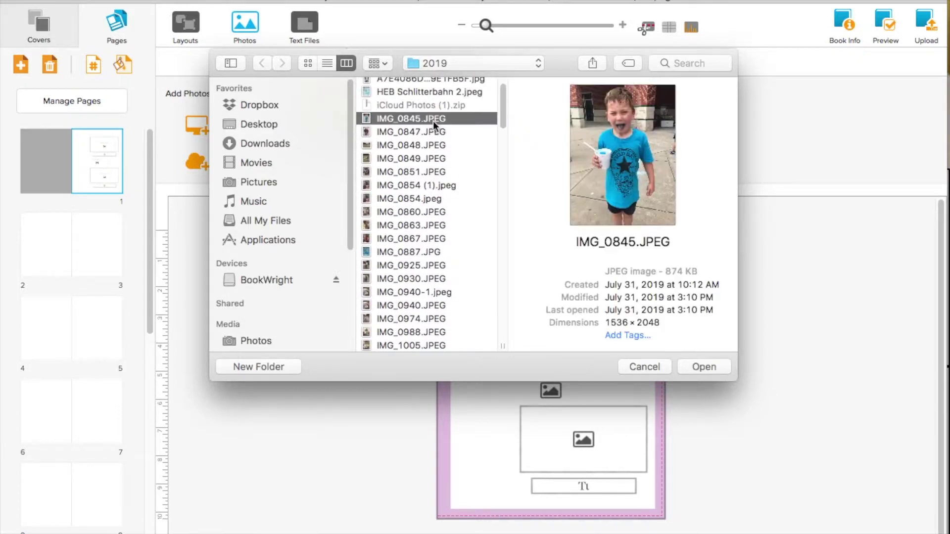
left_click(426, 199, "shift")
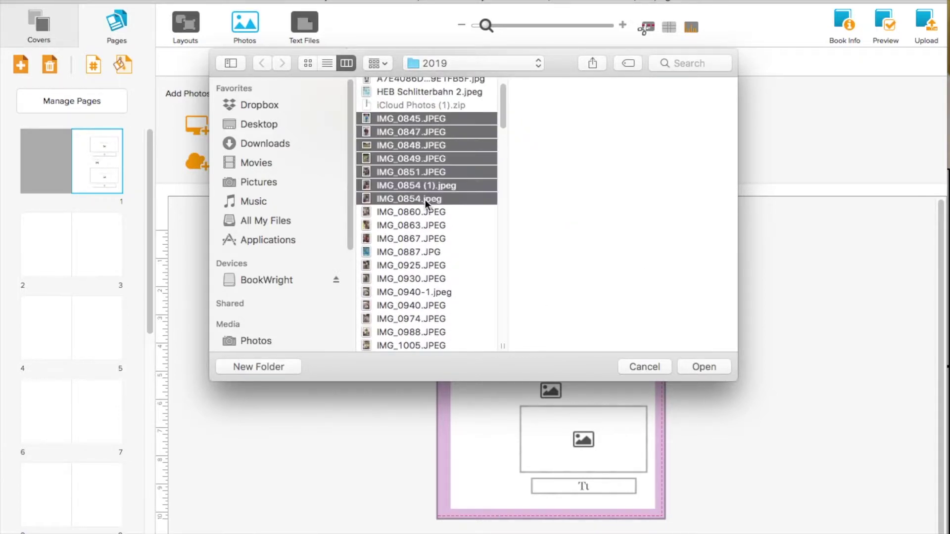
left_click(708, 367)
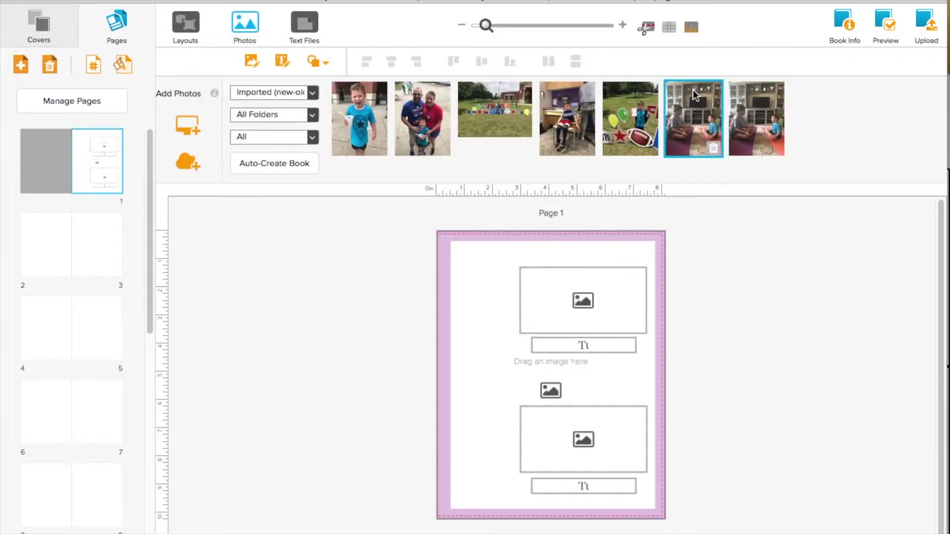
Apply the layout with a tall left-half image and a lower-right text box to the blank page 1
left_click(185, 23)
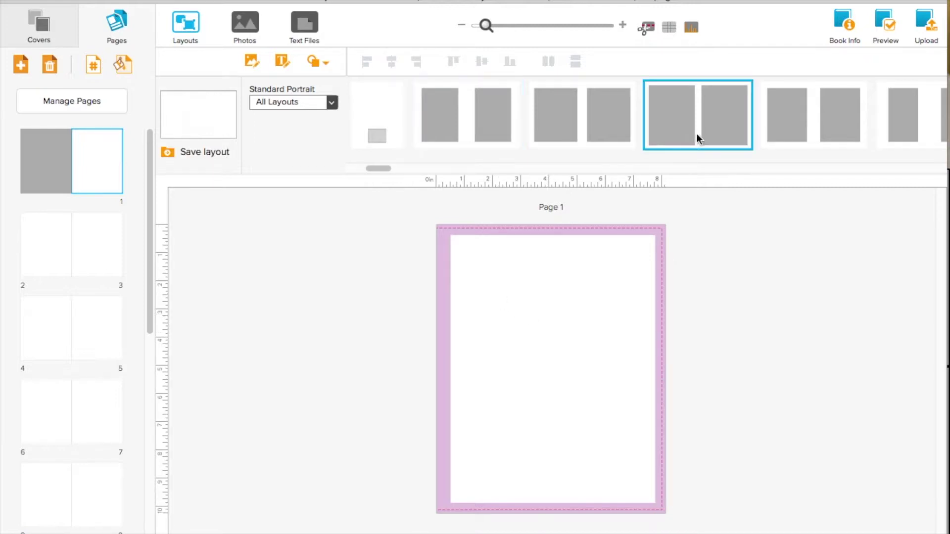
scroll(698, 136, "down", 3)
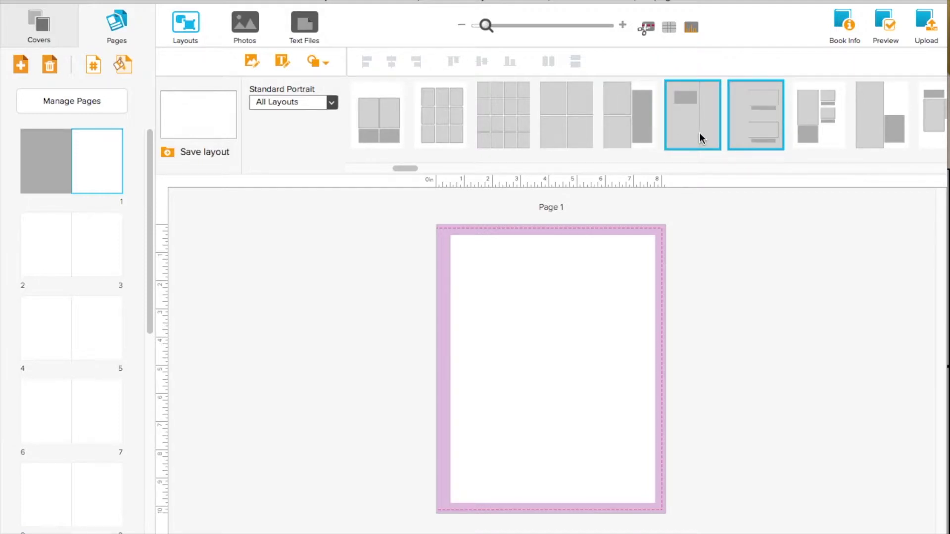
scroll(700, 132, "down", 5)
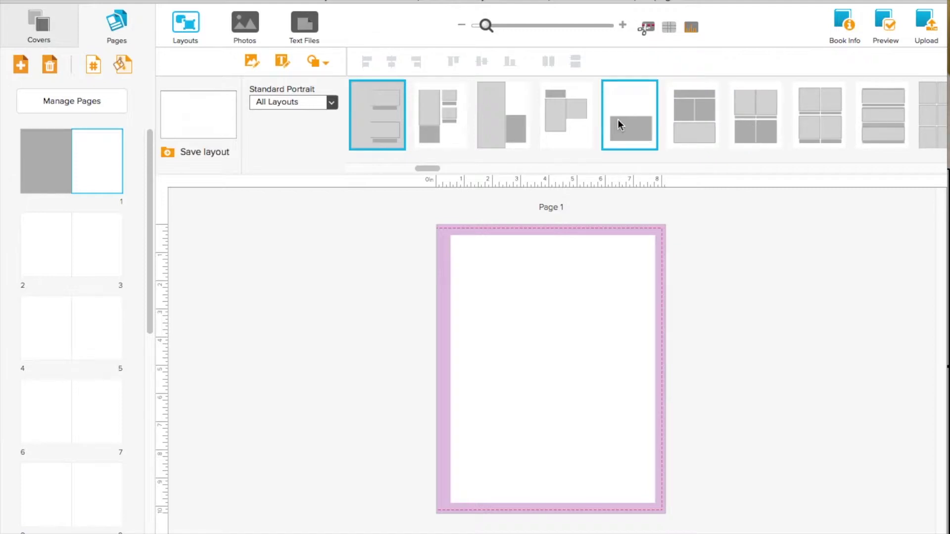
left_click(511, 112)
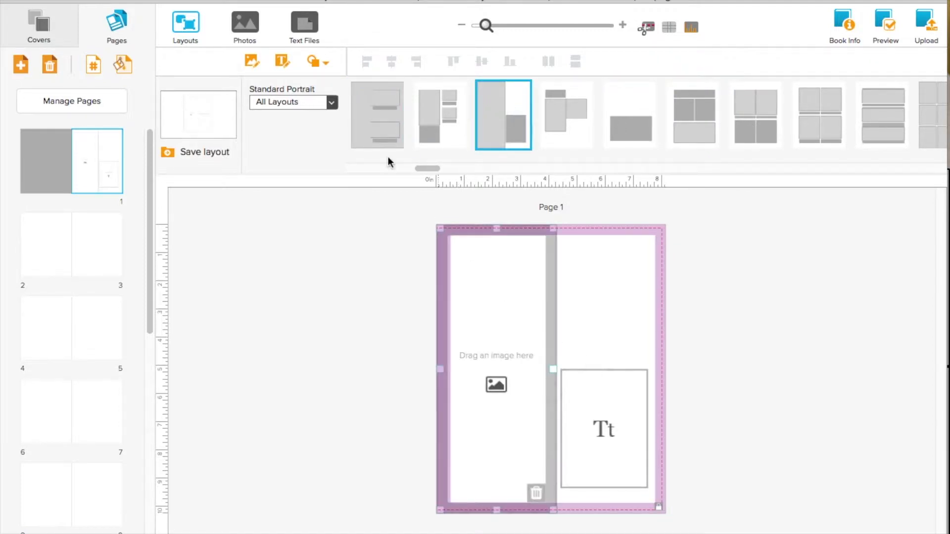
Place the photo of the boy in the blue shirt in page 1's tall image container and shift the container slightly right
left_click(259, 38)
left_click_drag(355, 126, 469, 271)
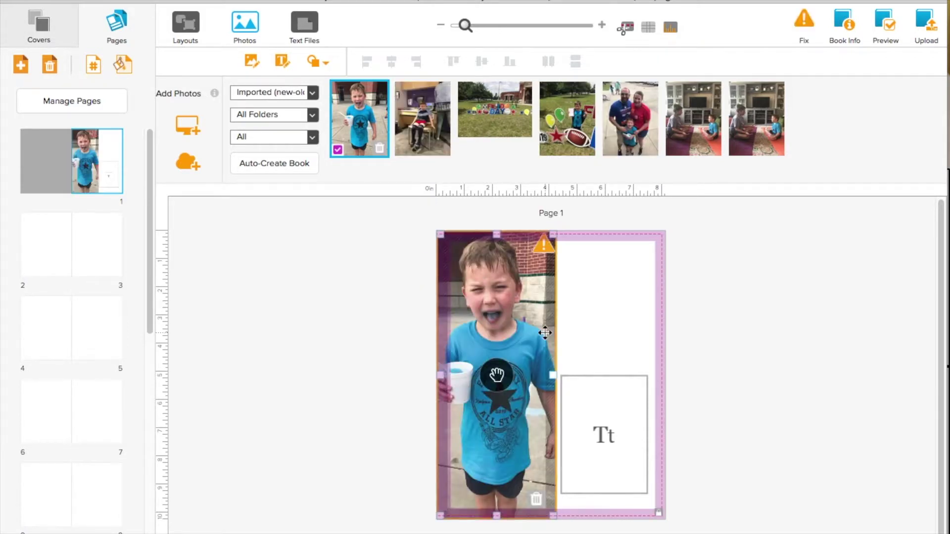
left_click_drag(491, 349, 495, 349)
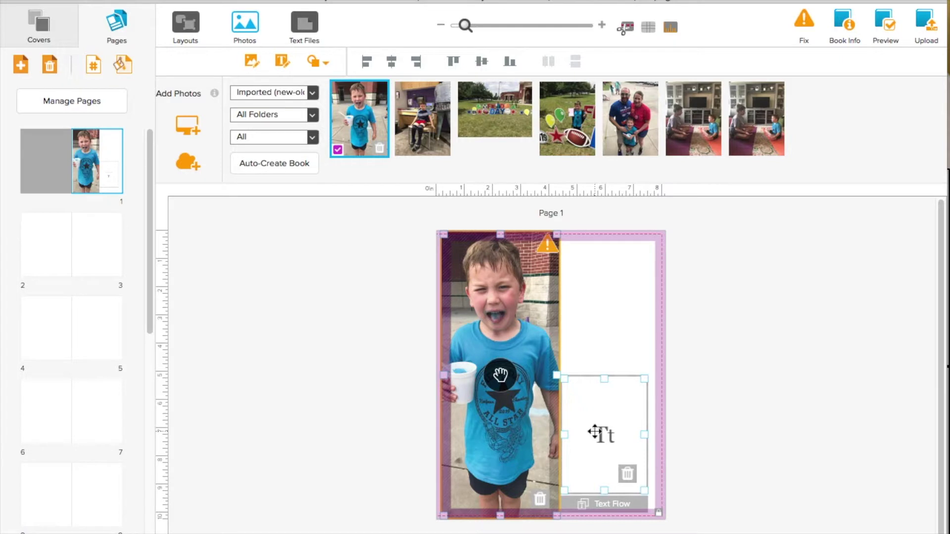
Enter the family album title, a 2019 line and the opening words "All of our" in page 1's lower-right text box
left_click(594, 432)
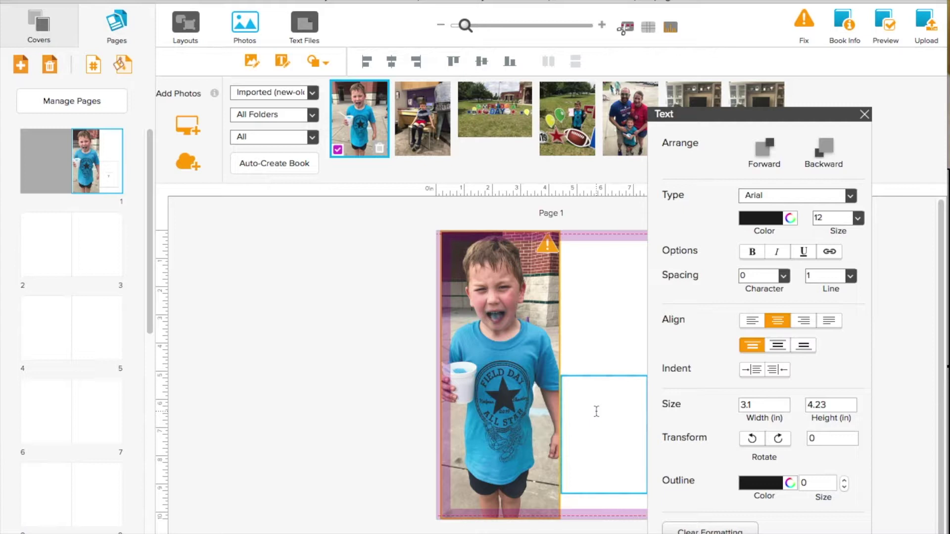
type("Mclain Family Album")
key("Return")
type("All of the m")
key("BackSpace")
key("BackSpace")
key("BackSpace")
key("BackSpace")
type("our")
Select all the text in page 1's text box and enlarge its font size to 18
left_click_drag(620, 402, 555, 356)
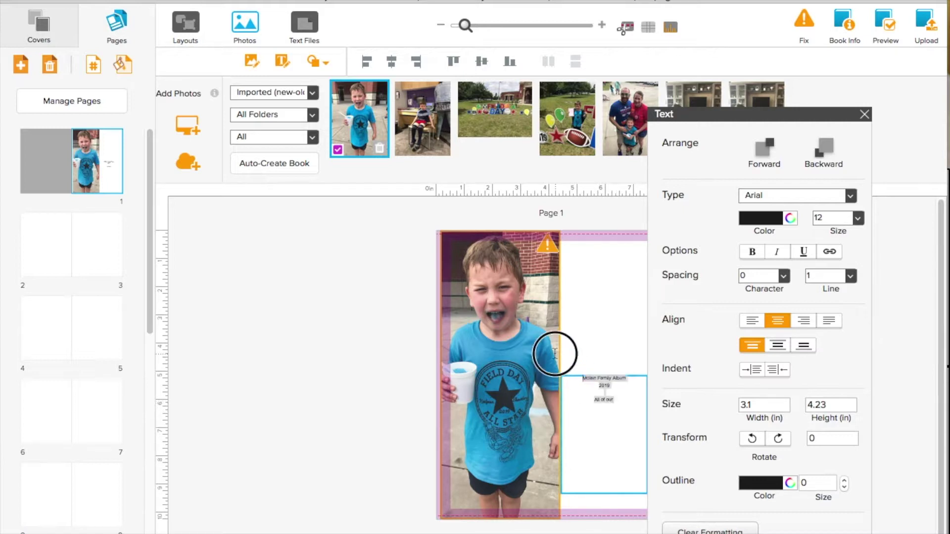
left_click(858, 218)
left_click(842, 285)
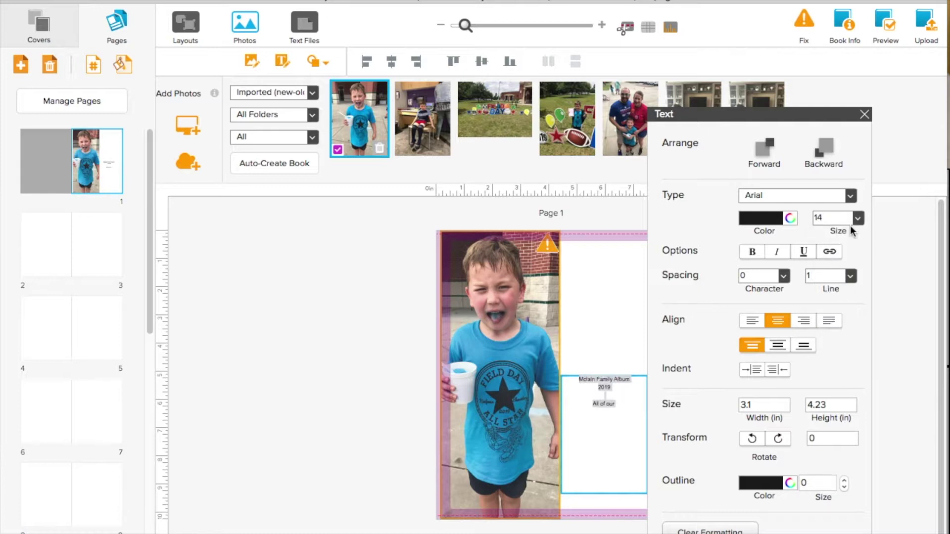
left_click(855, 220)
left_click(845, 298)
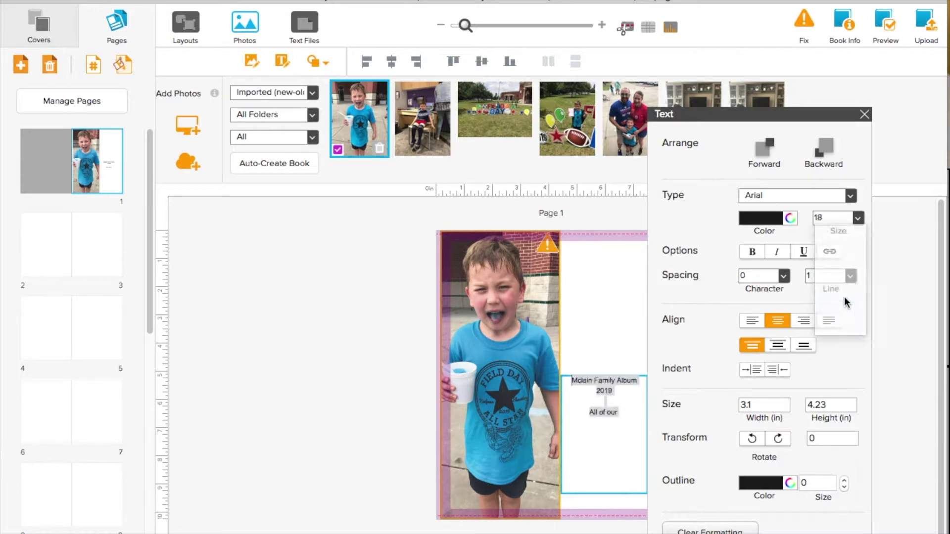
Browse the available fonts and set the selected text to Garamond
left_click(850, 195)
scroll(792, 317, "down", 2)
scroll(793, 315, "down", 10)
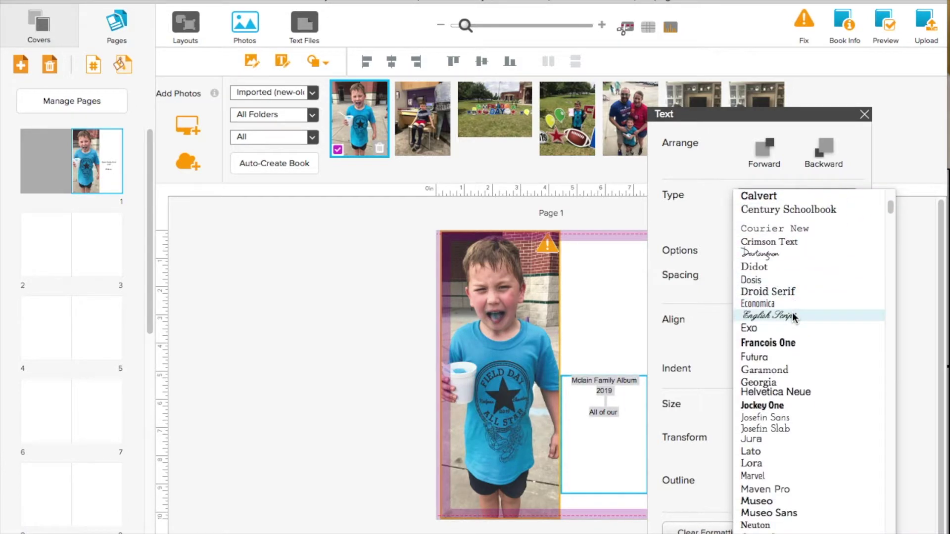
scroll(811, 418, "down", 3)
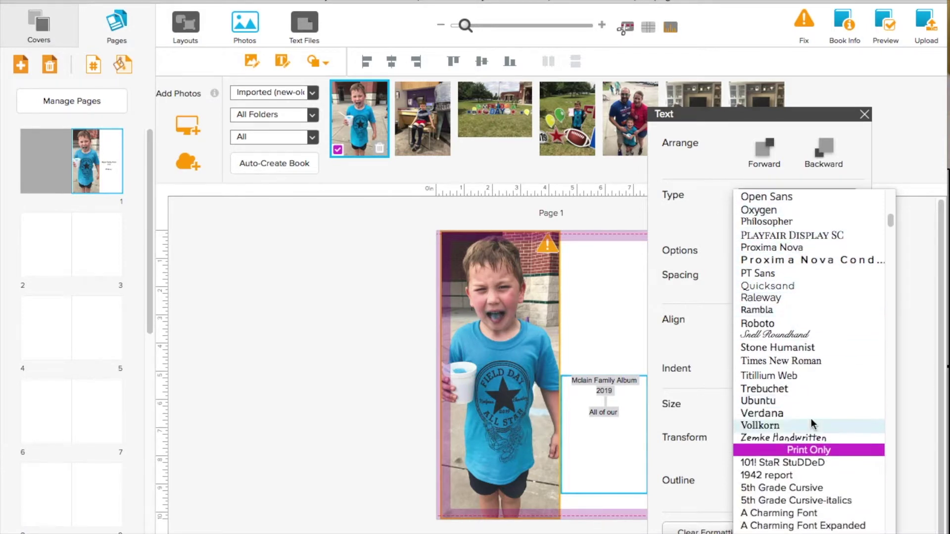
scroll(812, 420, "up", 2)
scroll(812, 420, "up", 5)
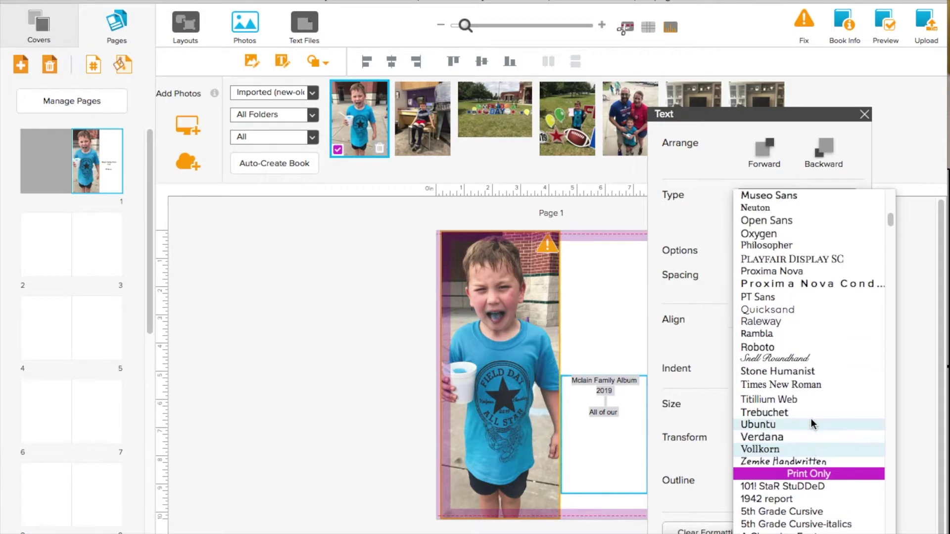
scroll(811, 419, "up", 2)
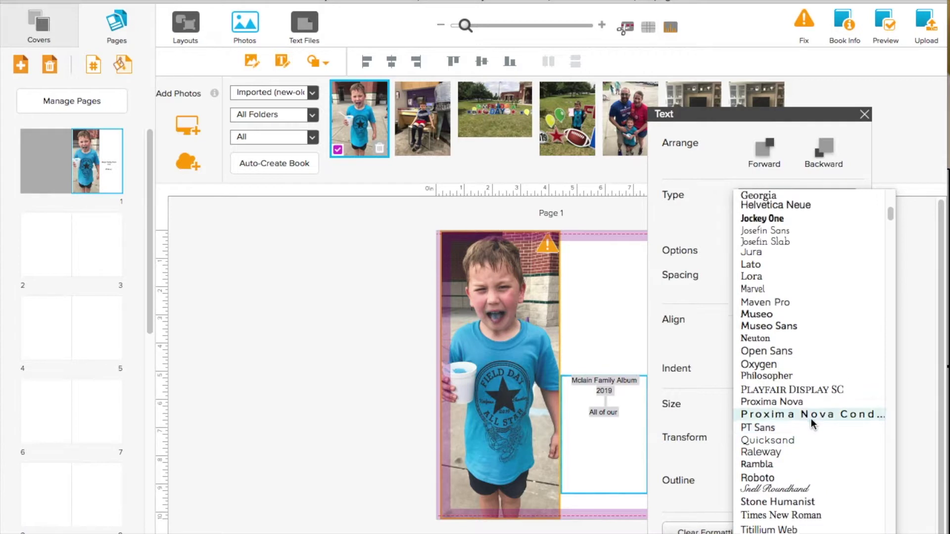
scroll(815, 395, "up", 1)
scroll(814, 395, "up", 2)
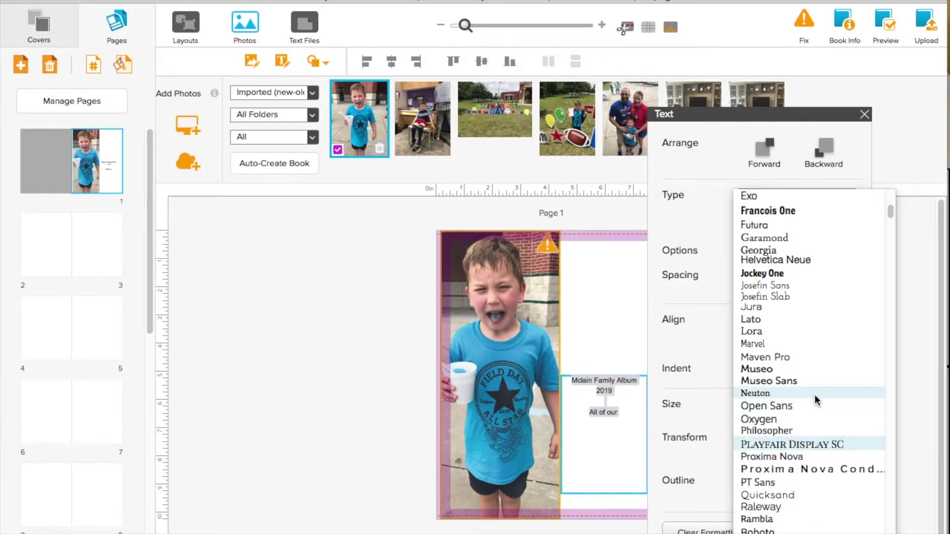
scroll(817, 350, "up", 3)
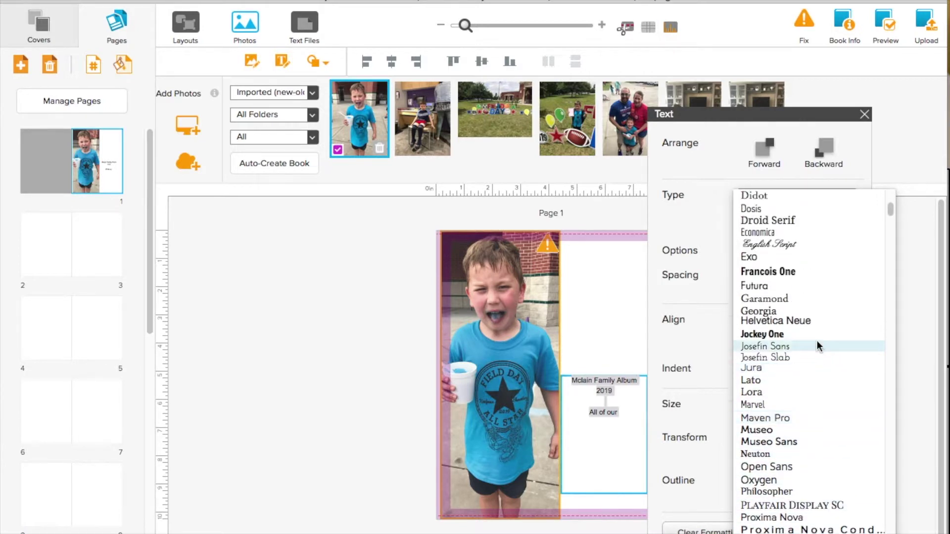
left_click(814, 297)
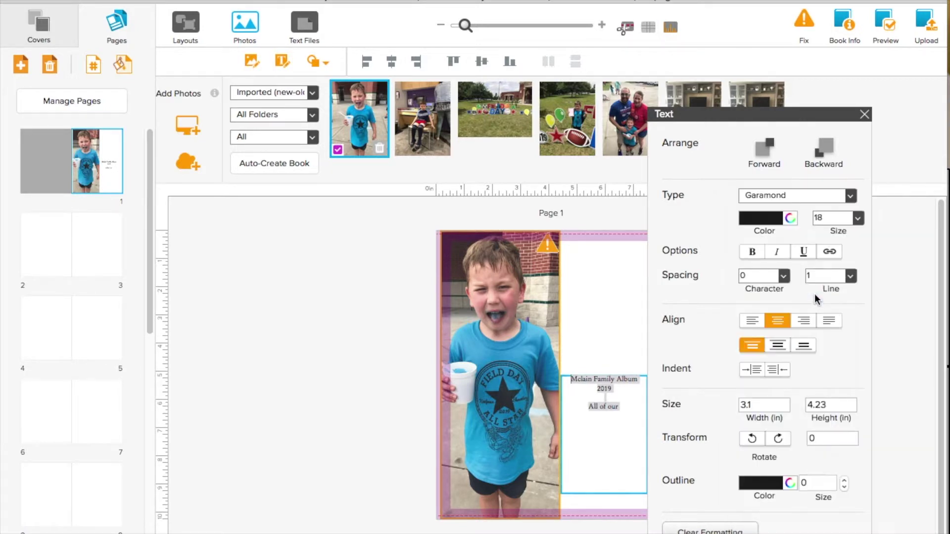
Try font size 36 on the selected title text, and settle on size 24
left_click(858, 219)
left_click(839, 321)
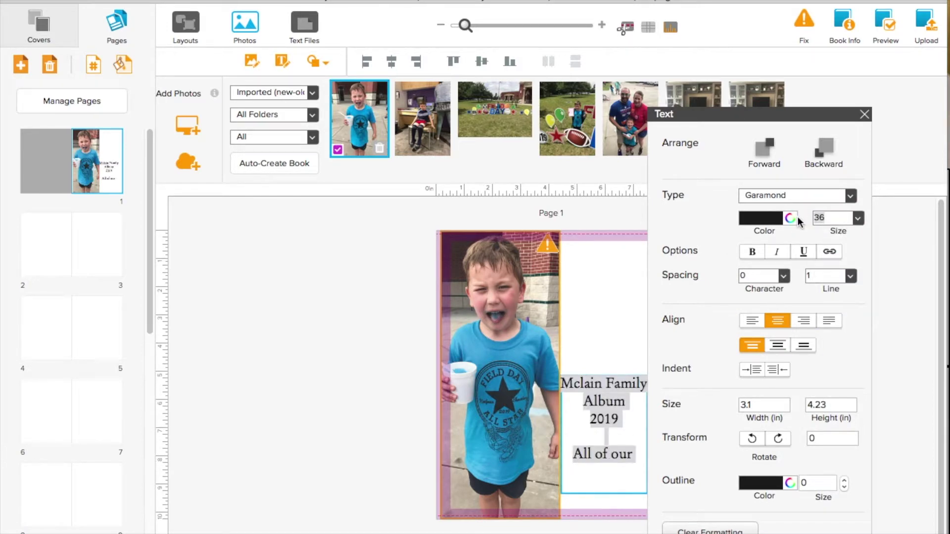
type("24")
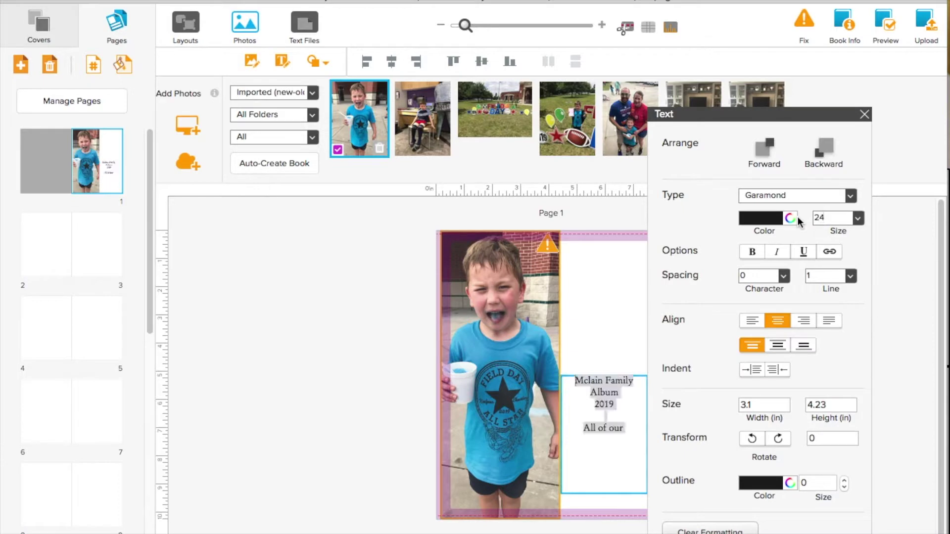
Reword the sentence below the title to say all of the named family's "family adventures from 2019!" and finish editing the text box
left_click(632, 422)
type("adventures")
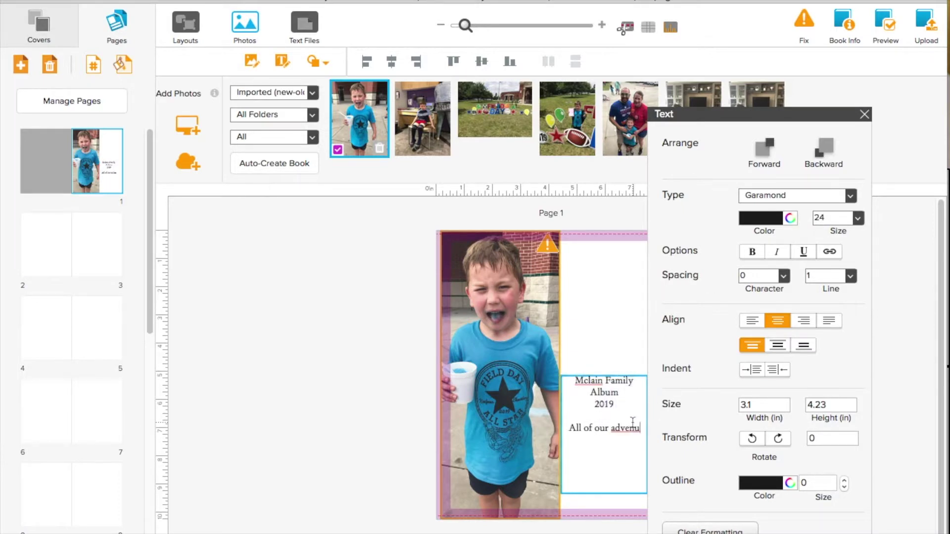
key("BackSpace")
key("BackSpace")
key("BackSpace")
key("BackSpace")
key("BackSpace")
key("BackSpace")
key("BackSpace")
key("BackSpace")
key("BackSpace")
key("BackSpace")
key("BackSpace")
key("BackSpace")
key("BackSpace")
key("BackSpace")
type("the Mc")
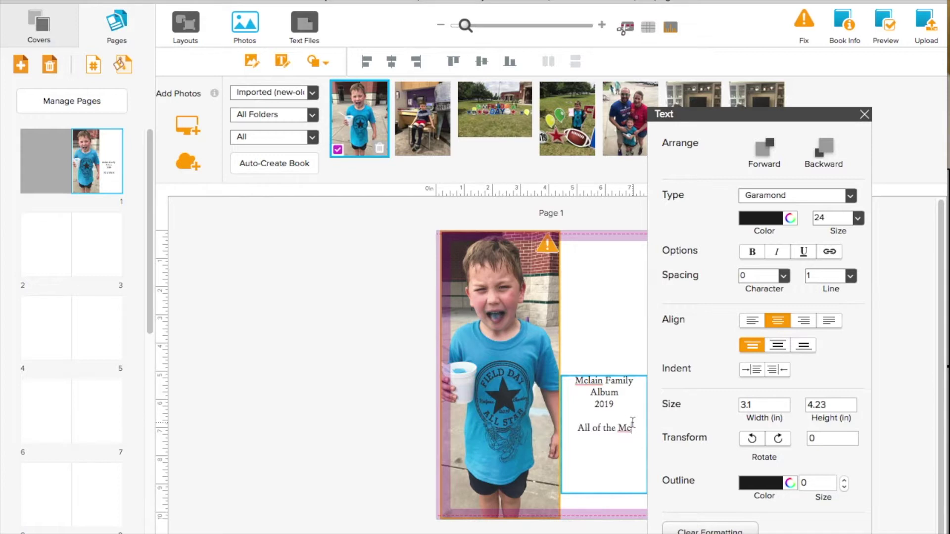
type("Lain fami")
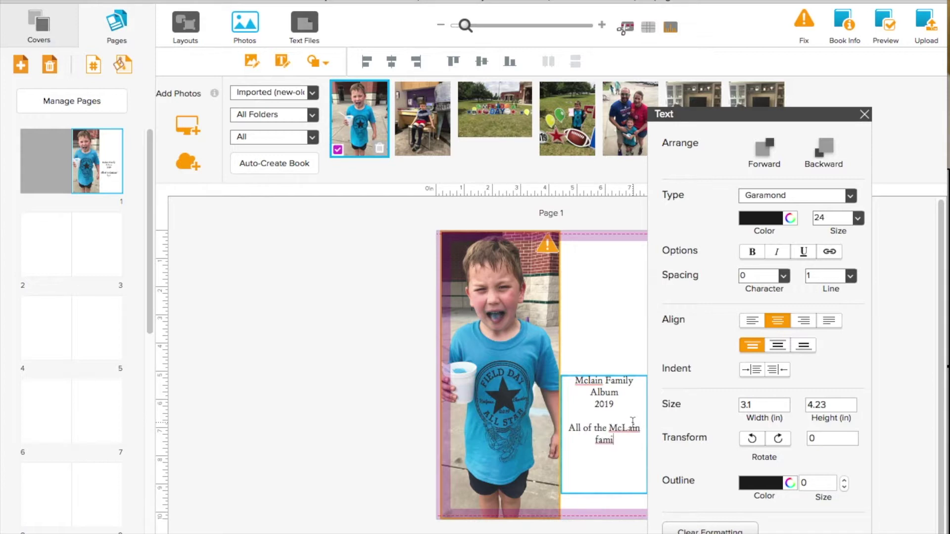
type("ly adventures from 2019!")
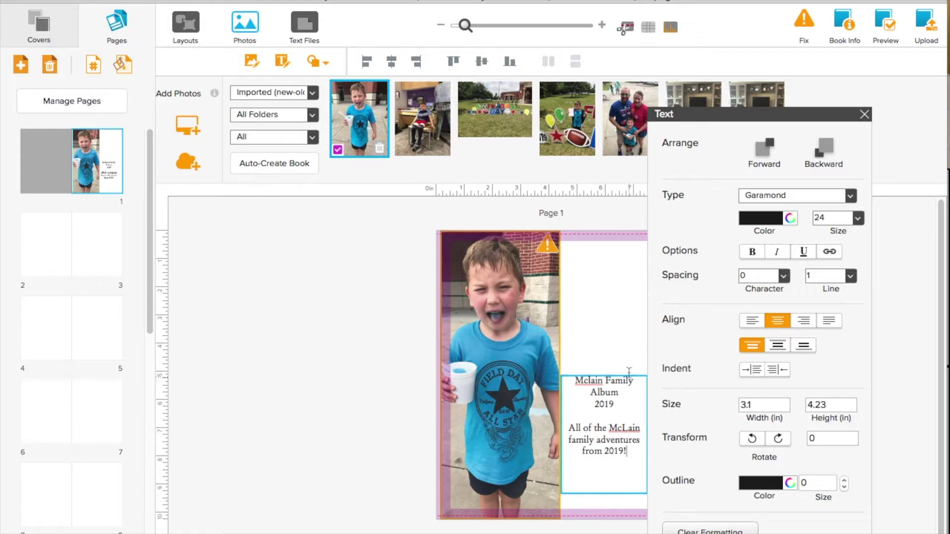
left_click(609, 342)
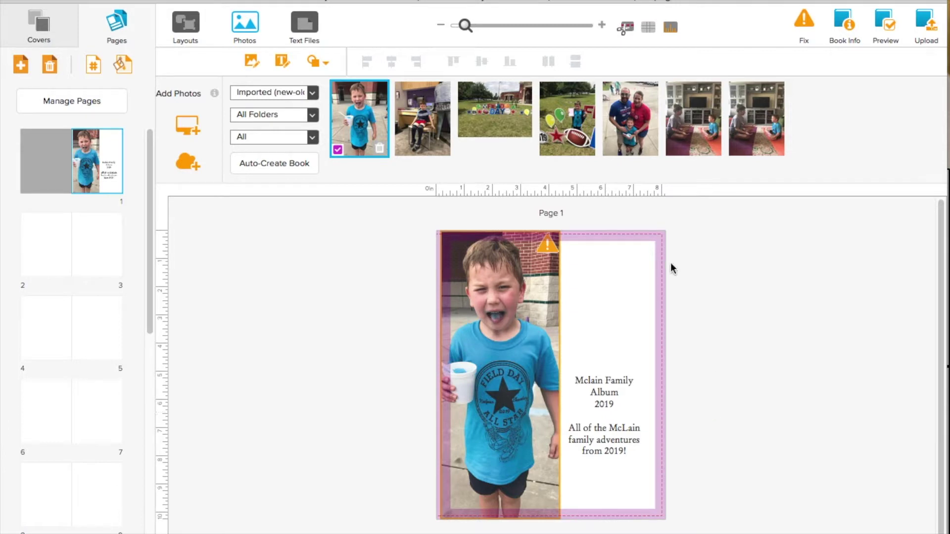
Set page 1's low image resolution warning to Ignore and close the warning window
left_click(546, 253)
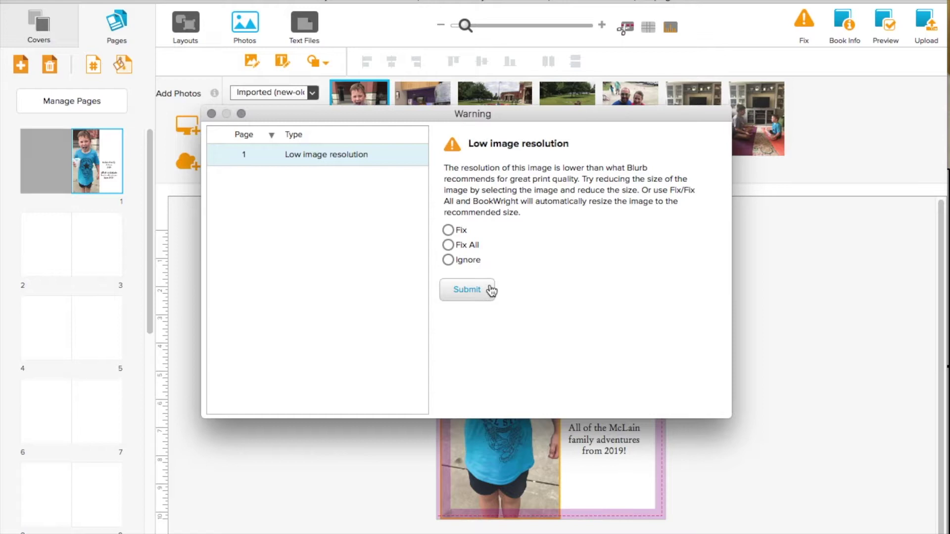
left_click(468, 260)
left_click(475, 292)
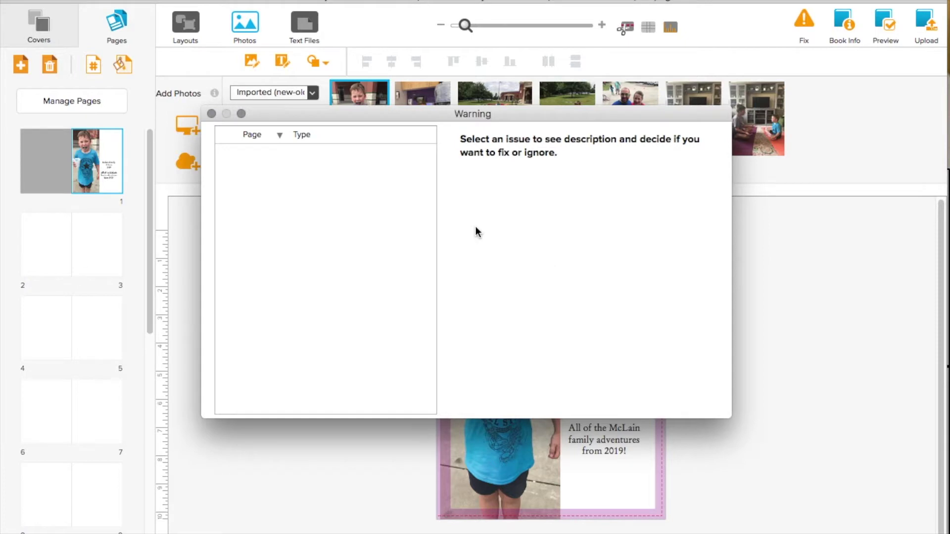
left_click(211, 114)
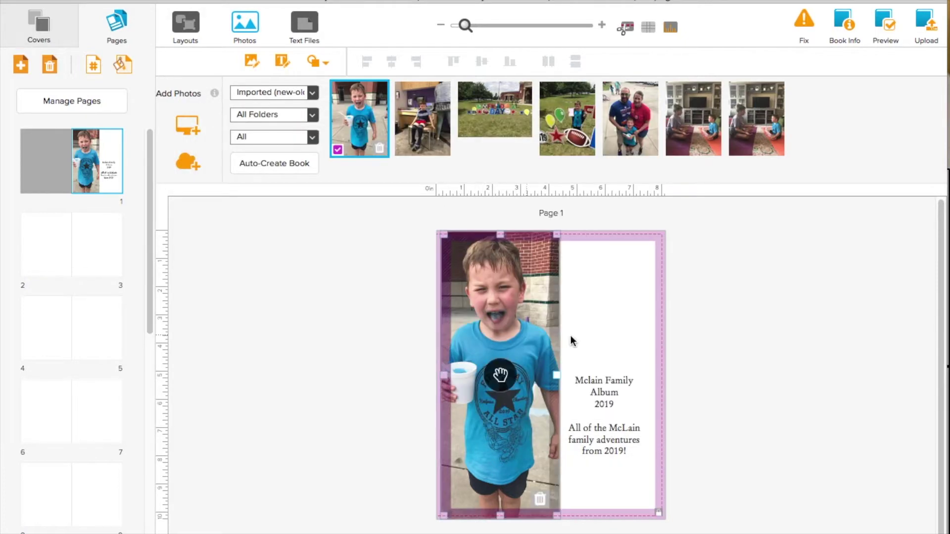
Apply the full-page 4 Photo layout with the thinnest gaps between its image containers to blank page 2
left_click(34, 233)
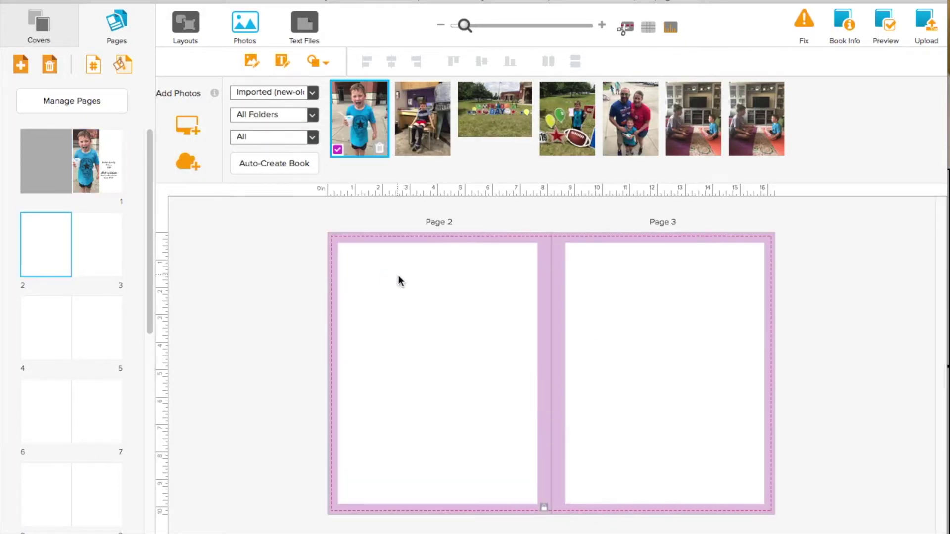
left_click(186, 24)
left_click(312, 104)
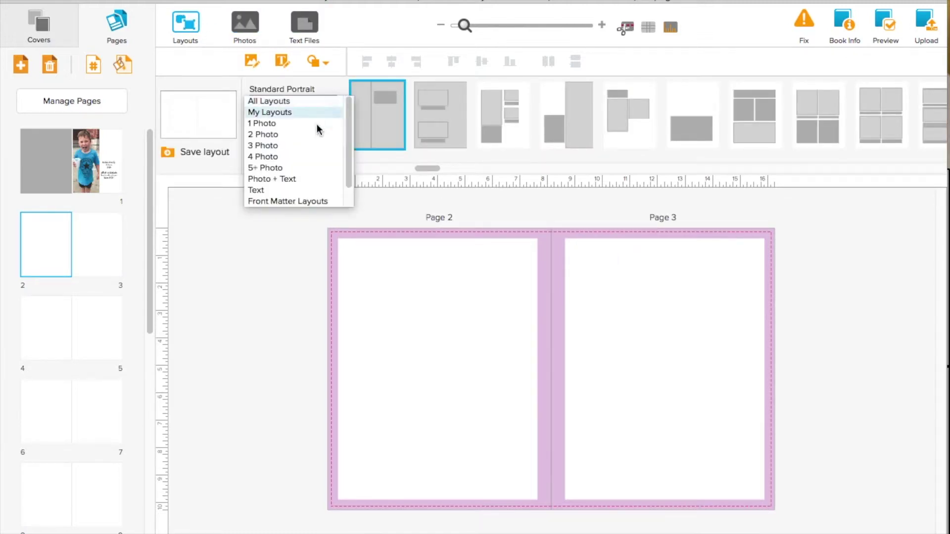
left_click(322, 159)
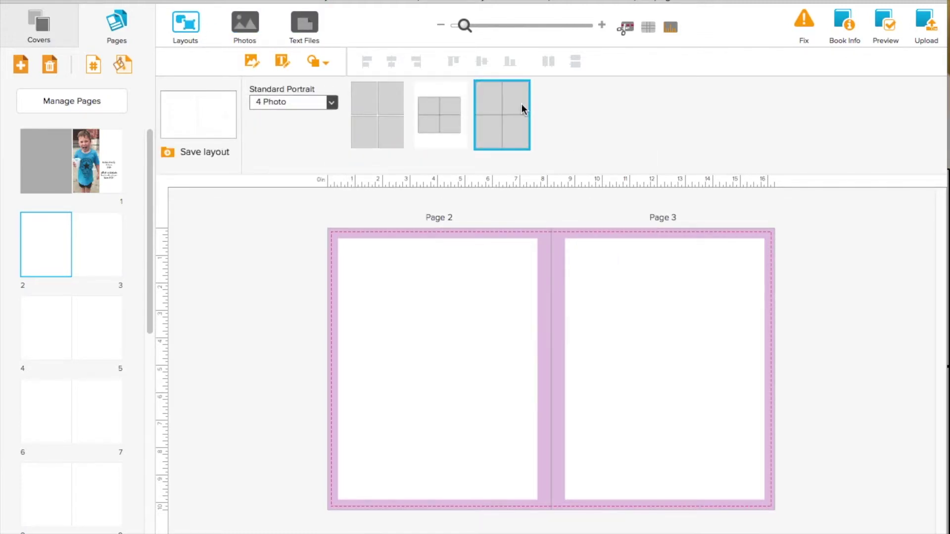
left_click(390, 126)
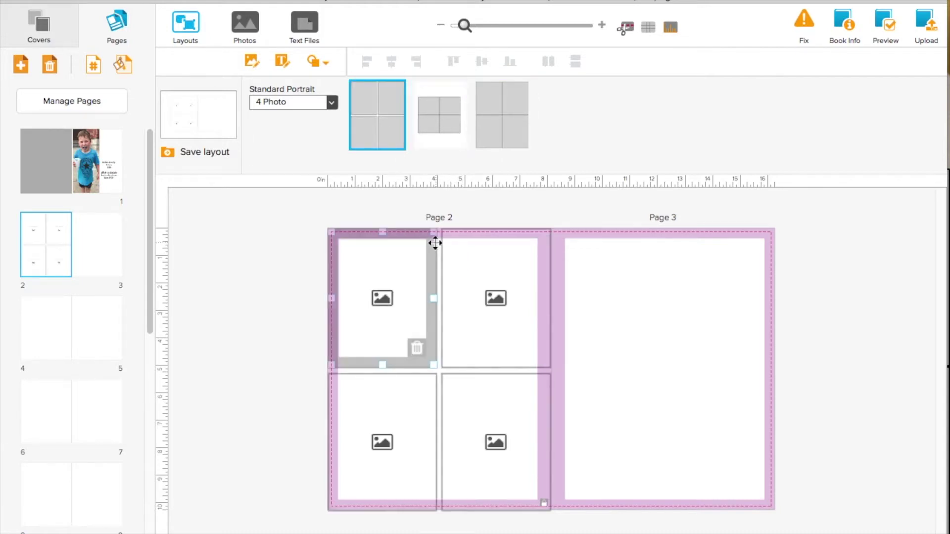
left_click(503, 138)
Inspect the photo properties of page 2's upper-left image container and close them
left_click_drag(445, 382, 483, 314)
left_click(400, 271)
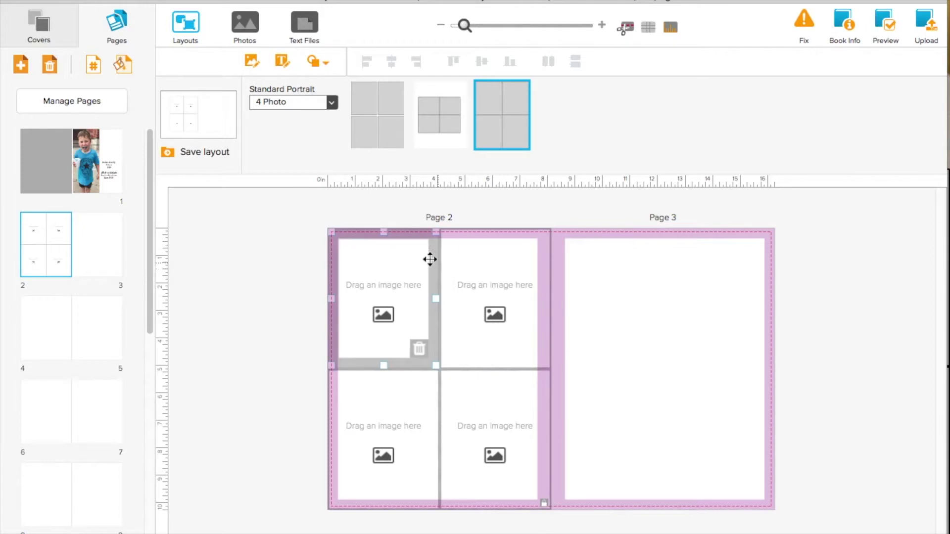
double_click(400, 271)
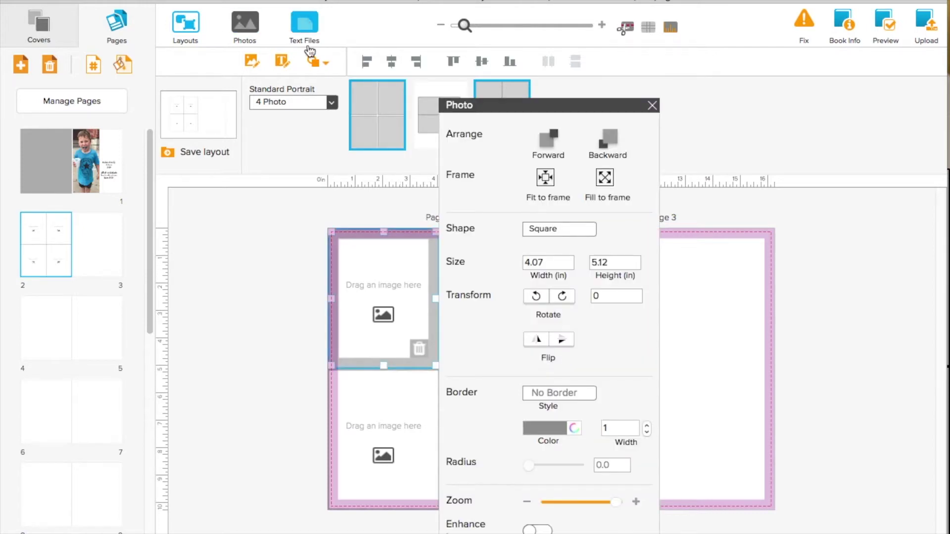
left_click(652, 106)
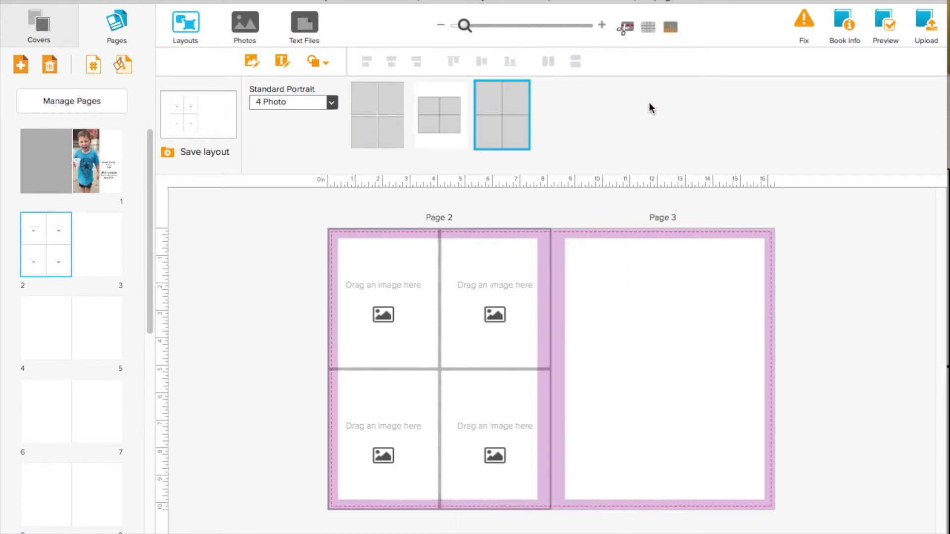
Fill page 2's four containers with the seated boy, Field Day sign, boy with balloons and family-of-three photos
left_click(243, 20)
left_click_drag(436, 119, 382, 269)
left_click_drag(524, 131, 507, 287)
left_click_drag(597, 133, 394, 393)
left_click_drag(638, 99, 495, 425)
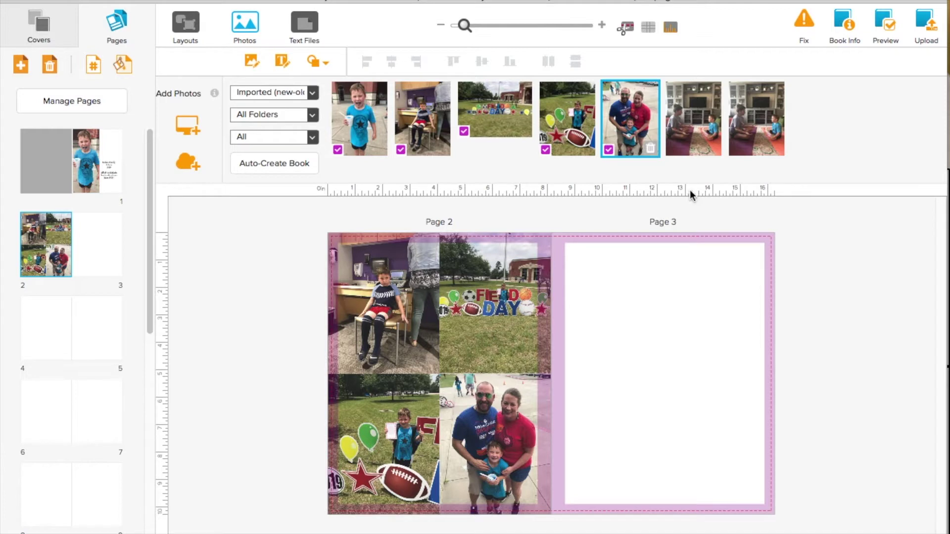
Place the photo of two people sitting on mats on blank page 3, shrink it to about 4.25 × 5.67 in and move it to the page's upper left
left_click_drag(691, 140, 734, 394)
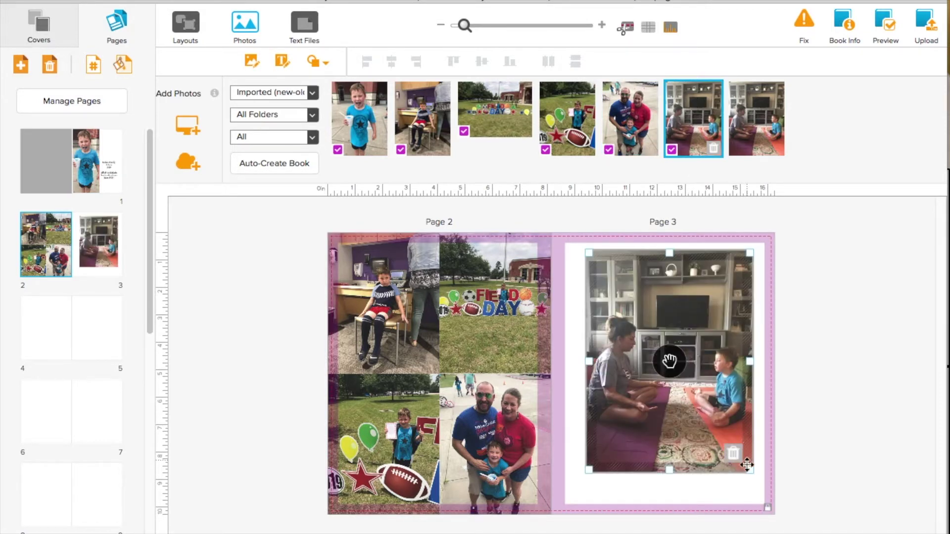
left_click_drag(746, 468, 698, 404)
mouse_move(674, 348)
left_mouse_down()
mouse_move(654, 348)
mouse_move(657, 339)
mouse_move(656, 352)
left_mouse_up()
Add the photo of the boy with balloons to page 3 at about 4.12 × 5.5 in, overlapping the first container at lower right
left_click_drag(563, 110, 667, 388)
left_click_drag(569, 131, 706, 418)
left_click_drag(611, 295, 664, 370)
left_click_drag(697, 399, 685, 387)
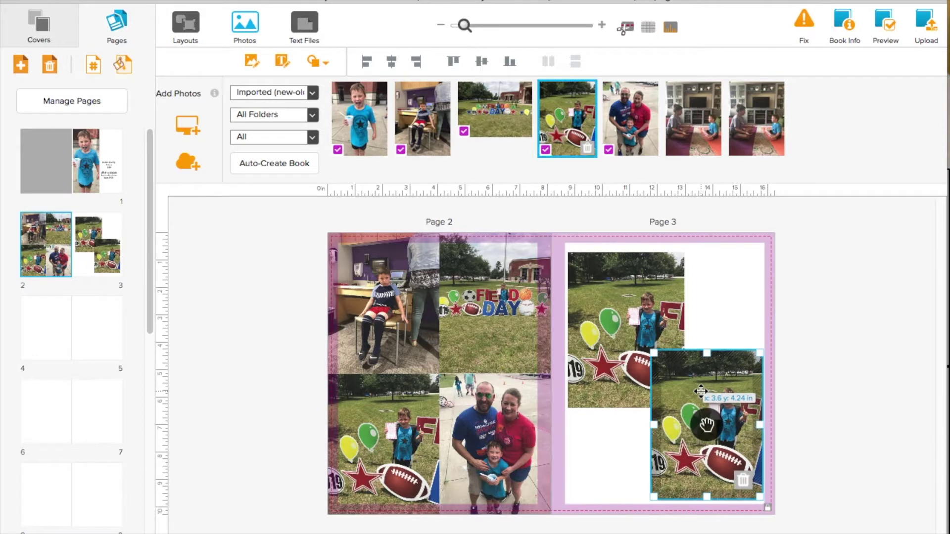
Replace the balloon photo in page 3's upper-left container with the photo of two people sitting on mats
double_click(646, 347)
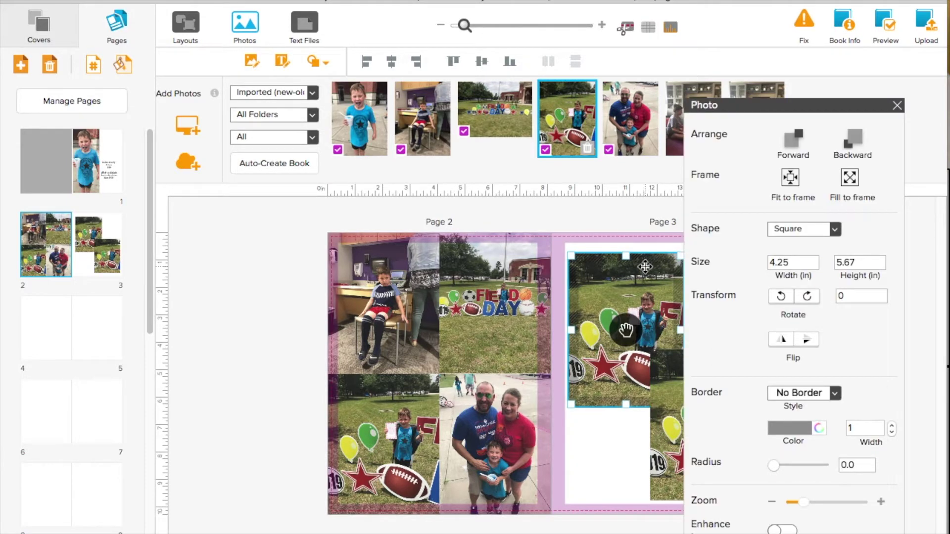
left_click(897, 105)
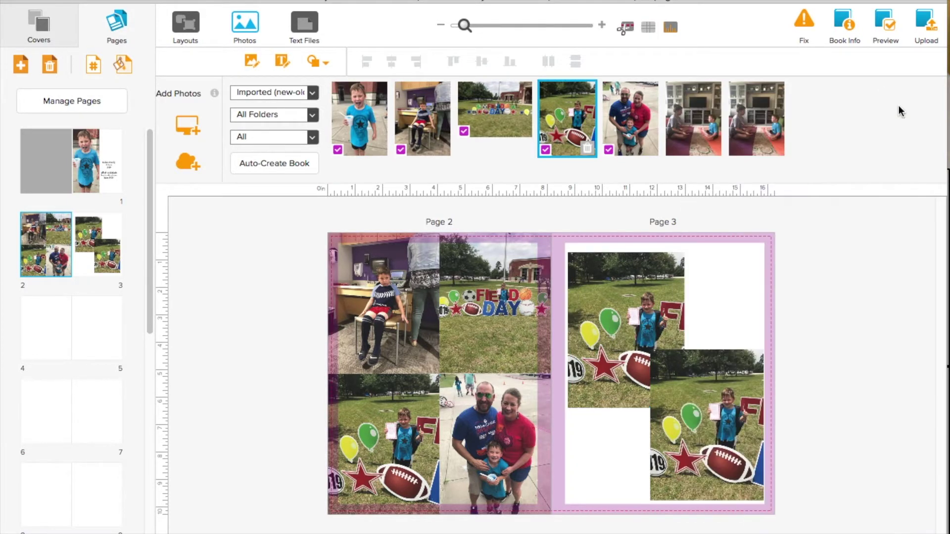
double_click(648, 262)
key("Delete")
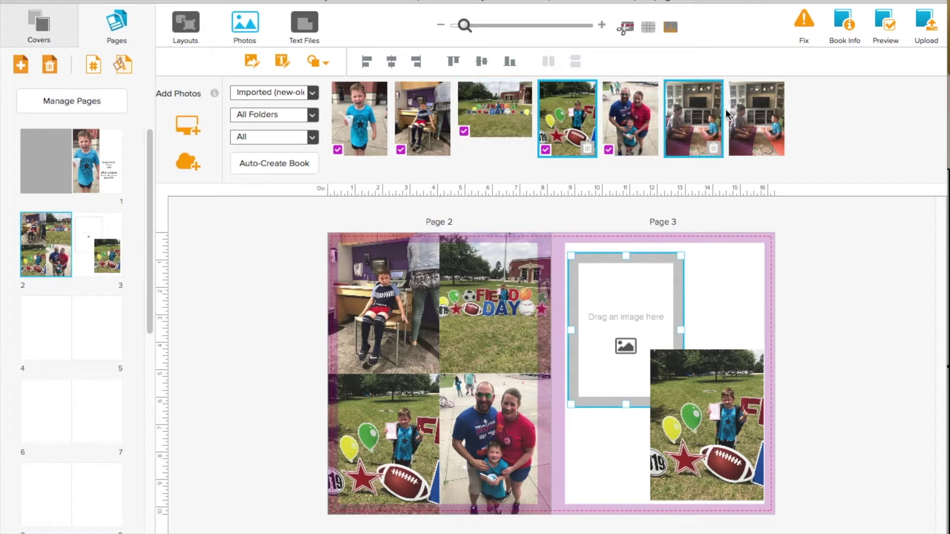
left_click_drag(697, 130, 610, 310)
Send page 3's balloon photo behind the mat photo and move it down to about x 3.6, y 4.75 in
double_click(706, 424)
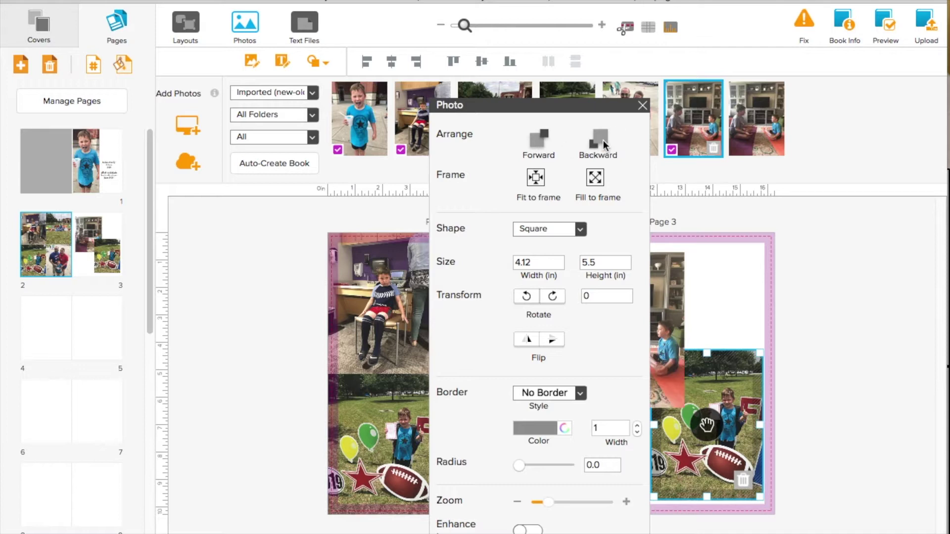
left_click(705, 308)
left_click(637, 357)
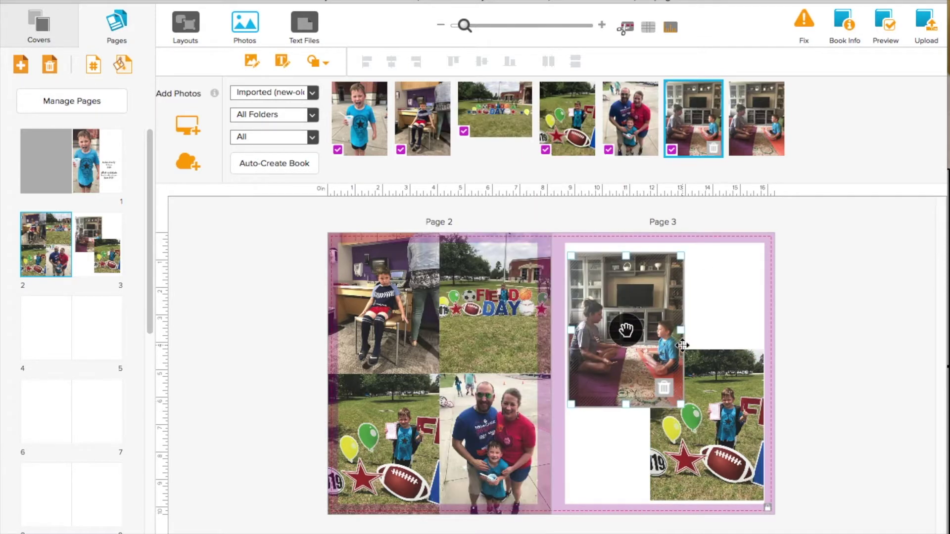
mouse_move(676, 406)
left_mouse_down()
mouse_move(675, 396)
mouse_move(678, 414)
mouse_move(690, 415)
left_mouse_up()
left_click(680, 398)
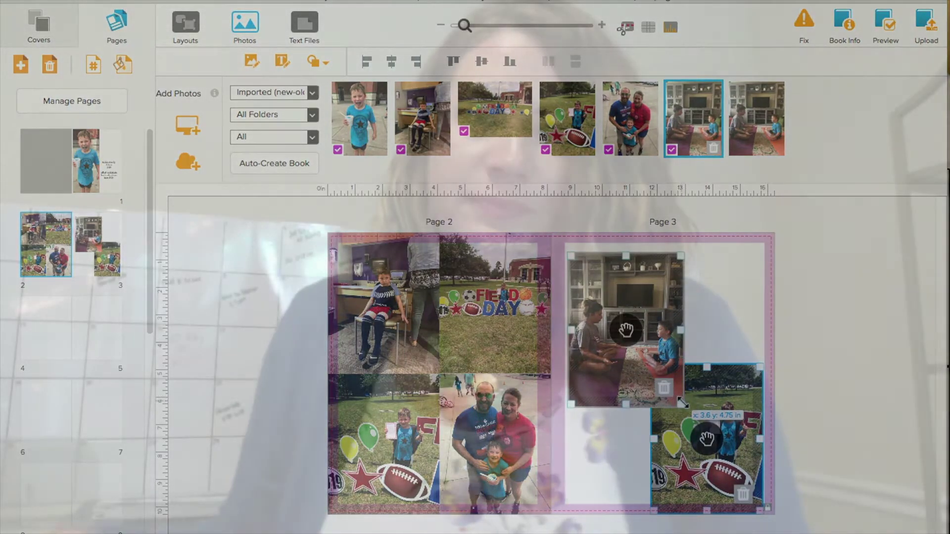